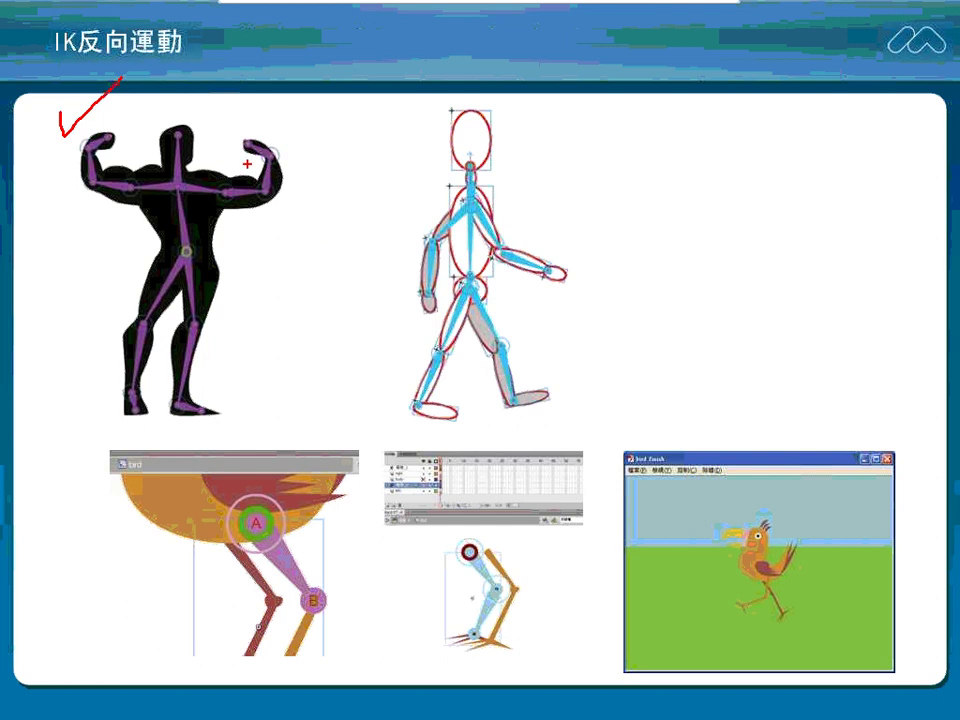
mouse_move(225, 132)
left_mouse_down()
mouse_move(295, 130)
mouse_move(298, 208)
mouse_move(216, 186)
mouse_move(212, 148)
left_mouse_up()
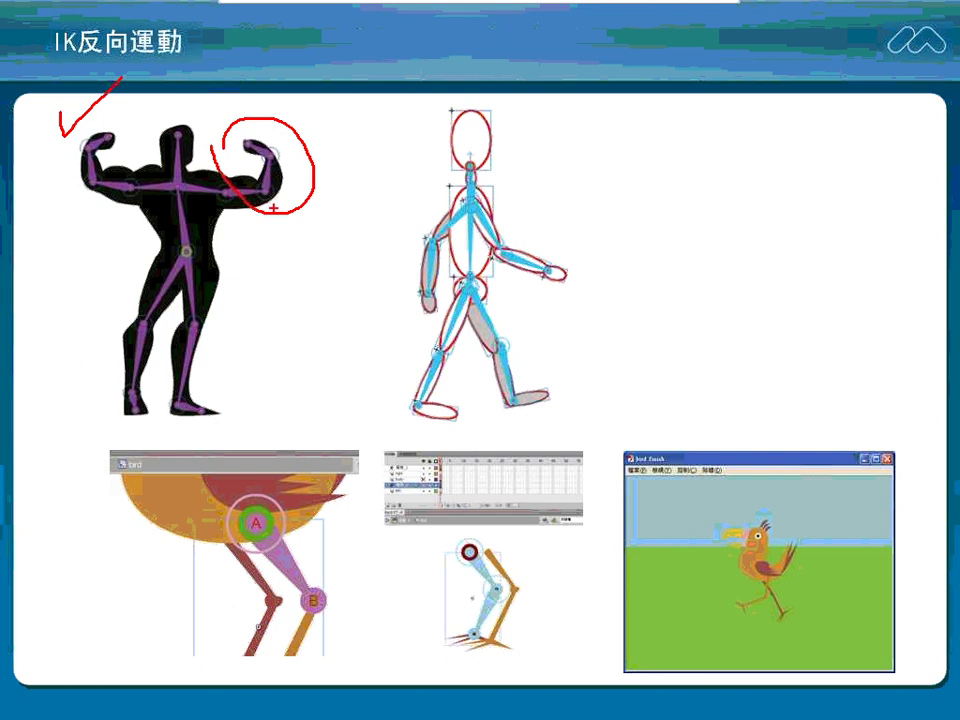
key("e")
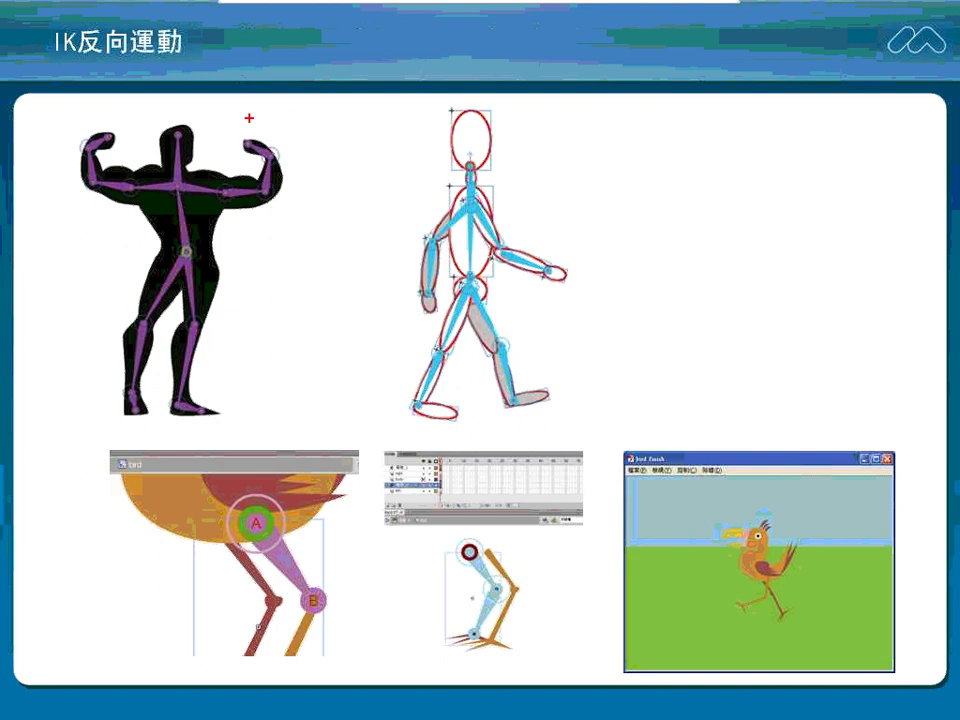
left_click_drag(250, 122, 302, 95)
mouse_move(264, 148)
left_mouse_down()
mouse_move(276, 162)
mouse_move(256, 186)
mouse_move(262, 204)
mouse_move(226, 202)
left_mouse_up()
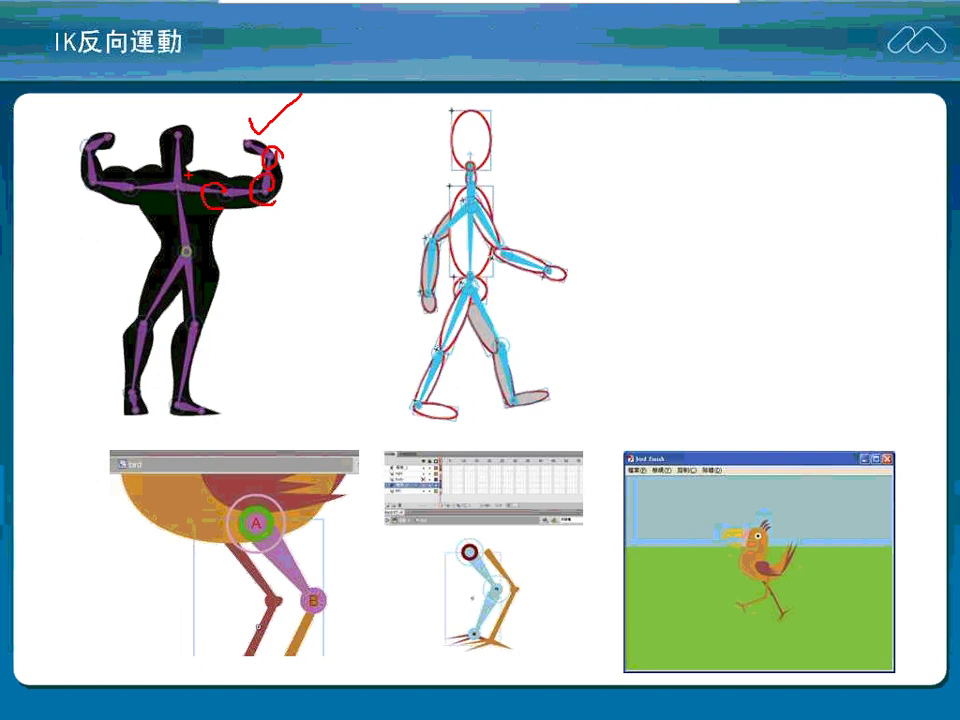
key("e")
left_click_drag(245, 125, 257, 143)
left_click_drag(256, 125, 245, 142)
mouse_move(292, 146)
left_mouse_down()
mouse_move(281, 168)
mouse_move(296, 178)
left_mouse_up()
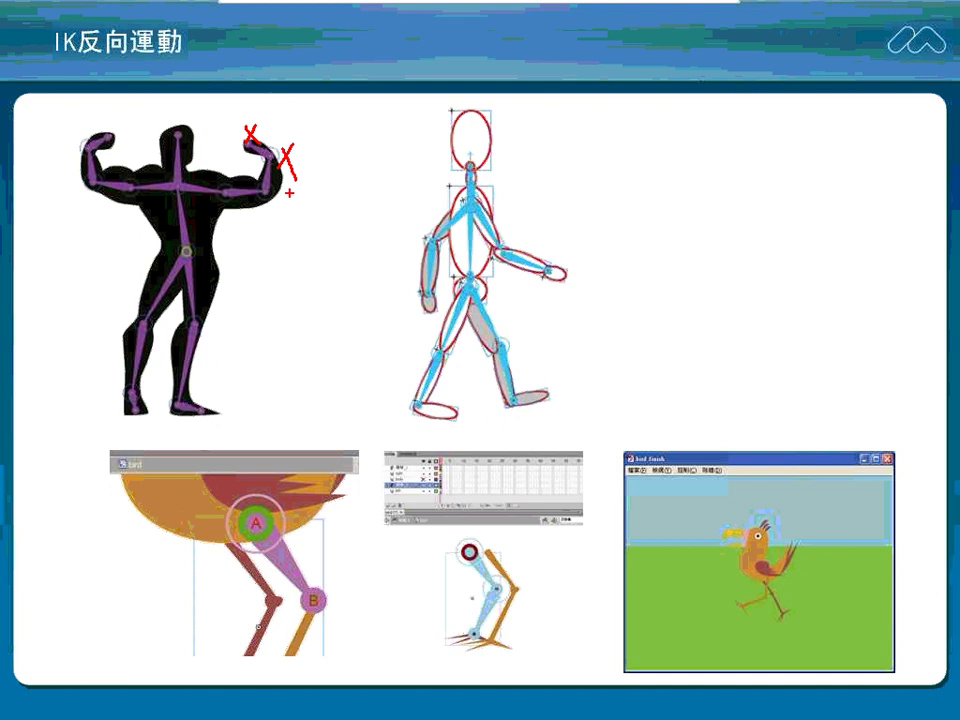
mouse_move(266, 178)
left_mouse_down()
mouse_move(262, 203)
mouse_move(284, 212)
left_mouse_up()
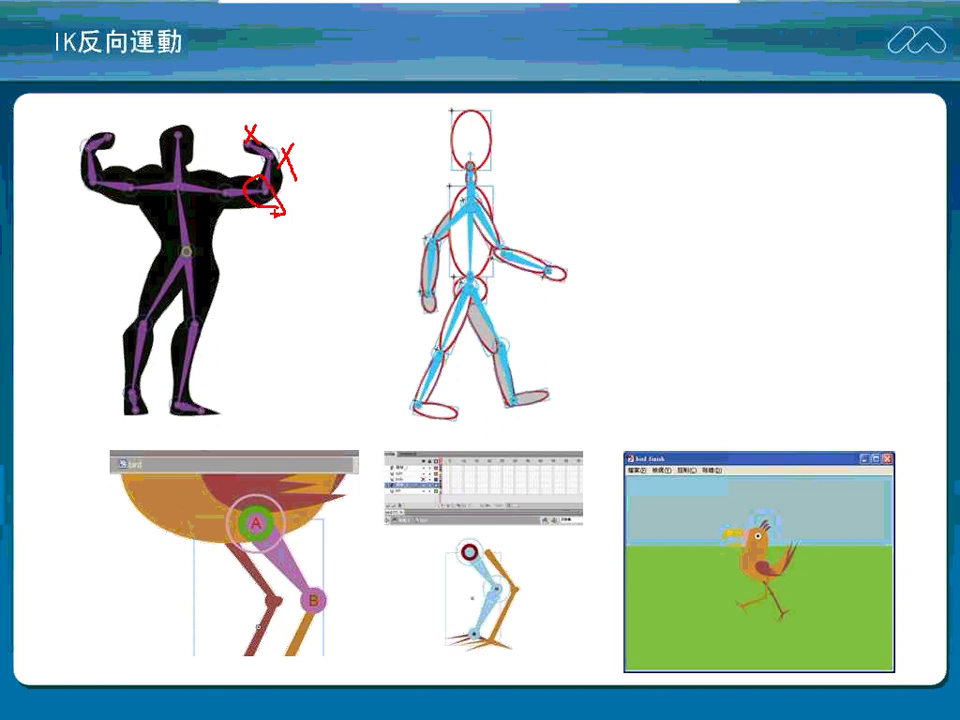
Switch to the Flash CS4 feature files folder and open chain_links_begin from the IK反向運動 subfolder in Flash.
key("alt+Tab")
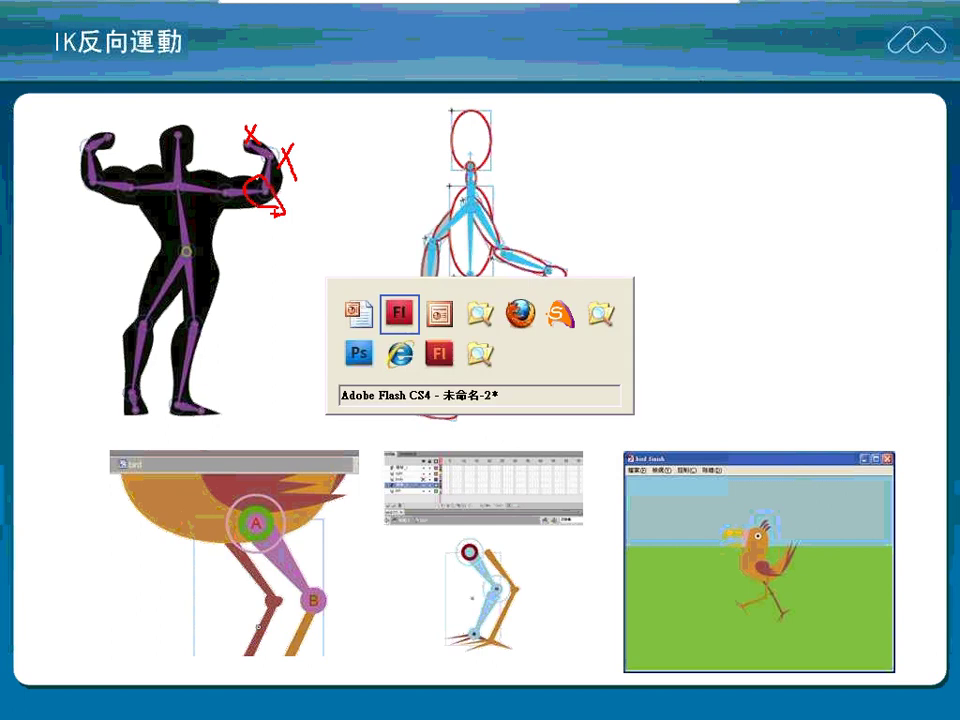
key("alt+Tab")
key("alt+Tab")
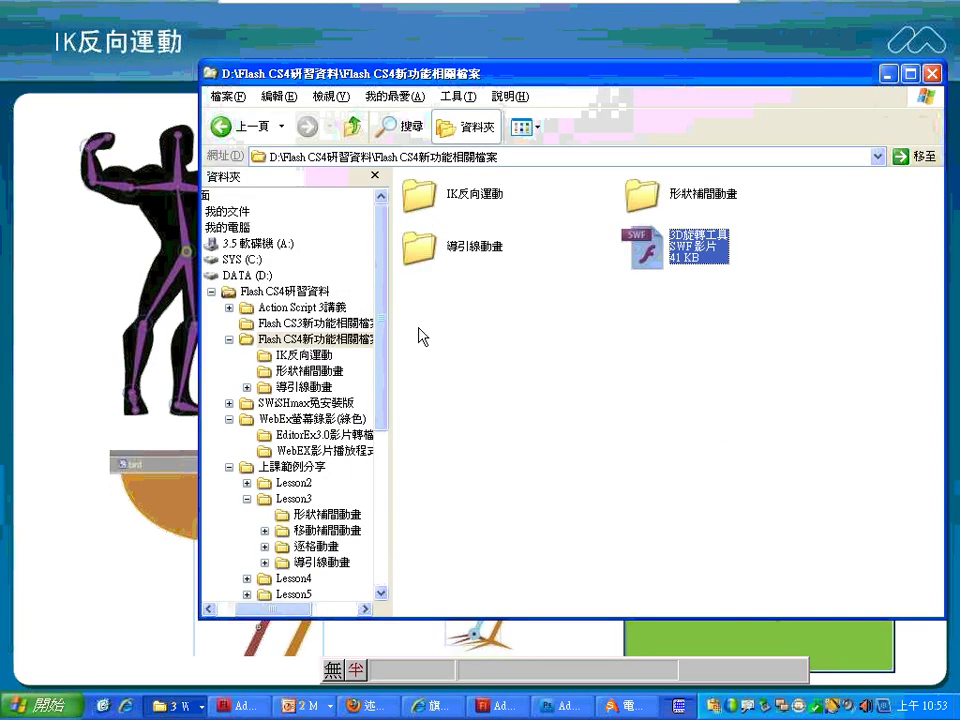
double_click(420, 197)
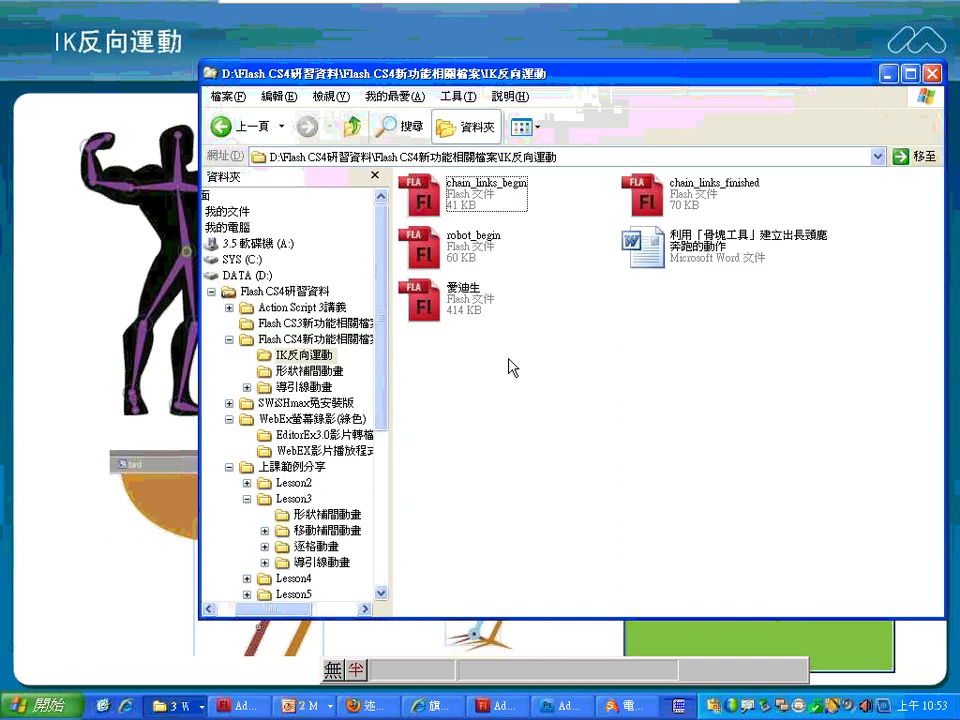
left_click(455, 205)
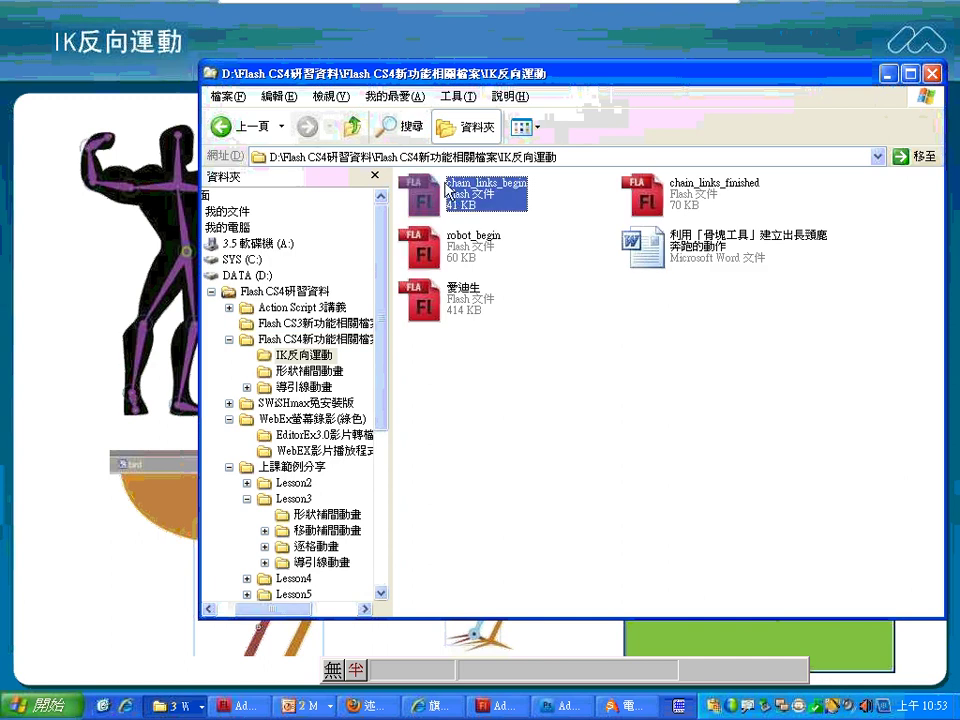
double_click(436, 197)
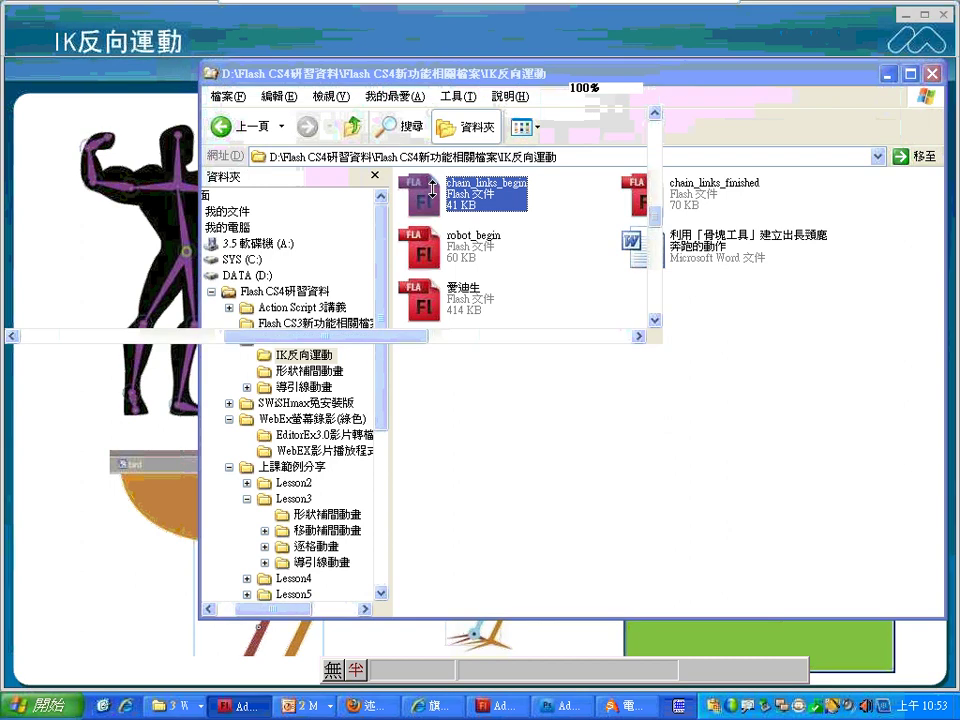
left_click(655, 113)
left_click(655, 113)
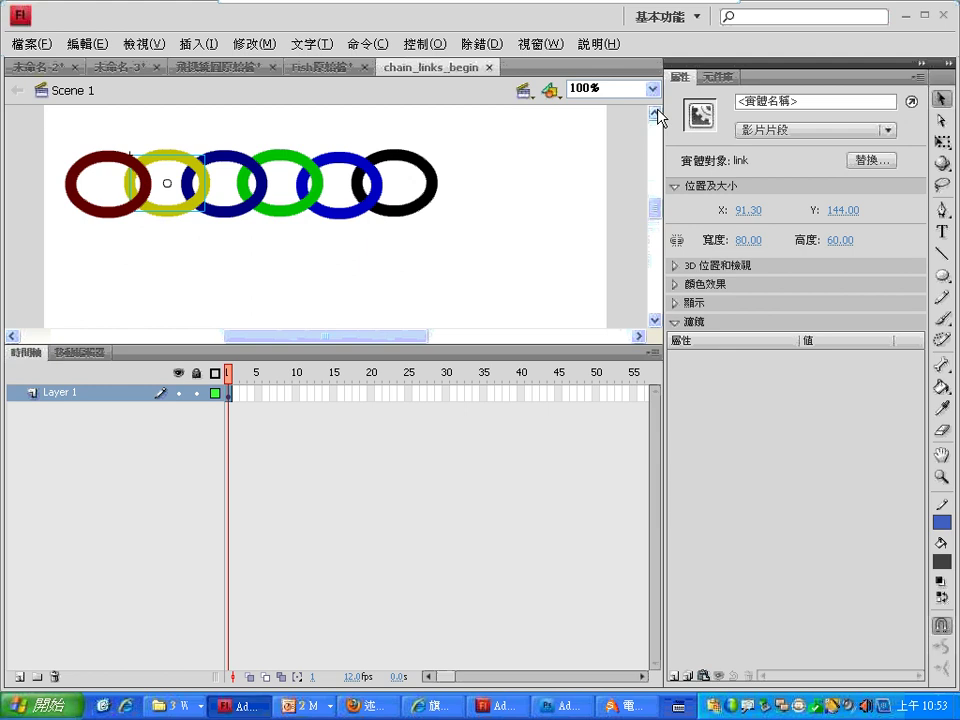
left_click(656, 112)
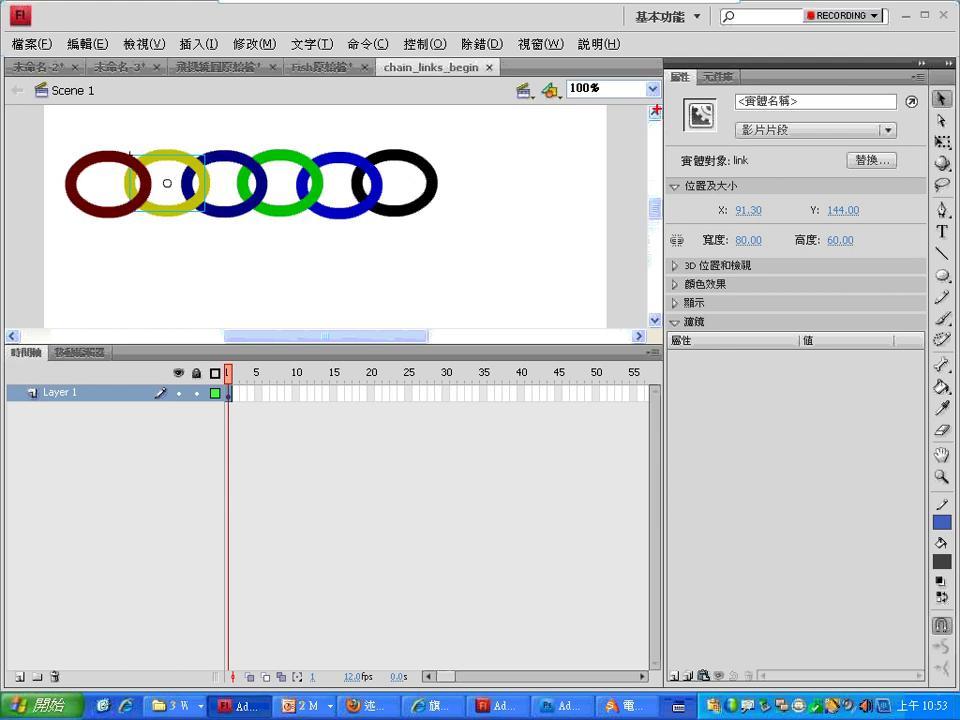
mouse_move(740, 103)
left_mouse_down()
mouse_move(802, 172)
mouse_move(881, 276)
mouse_move(930, 358)
mouse_move(912, 362)
mouse_move(958, 384)
mouse_move(935, 350)
left_mouse_up()
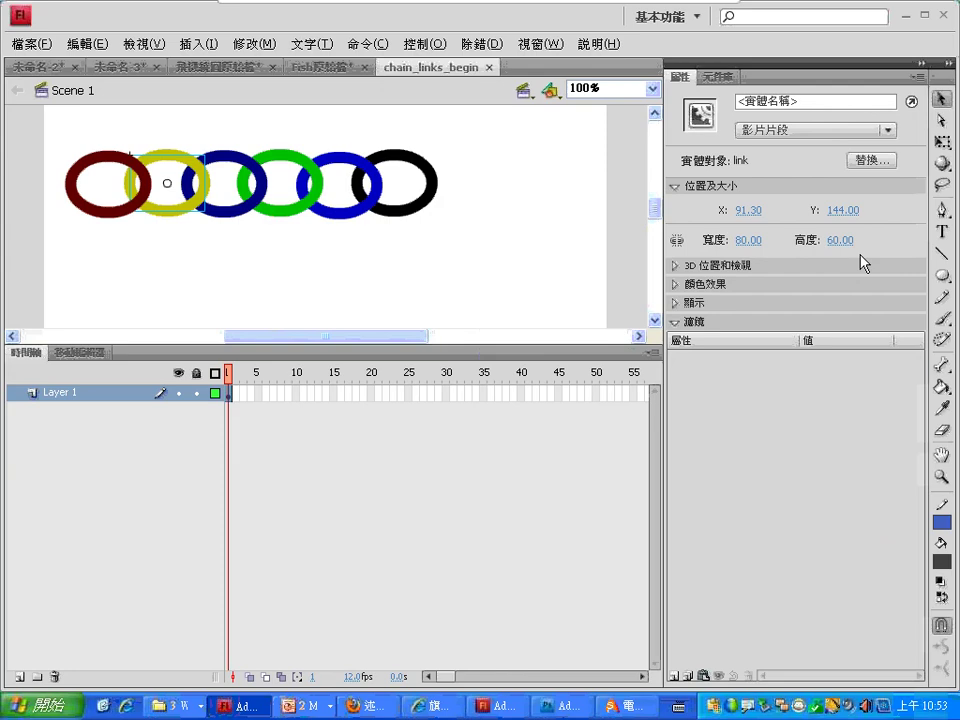
left_click(925, 585)
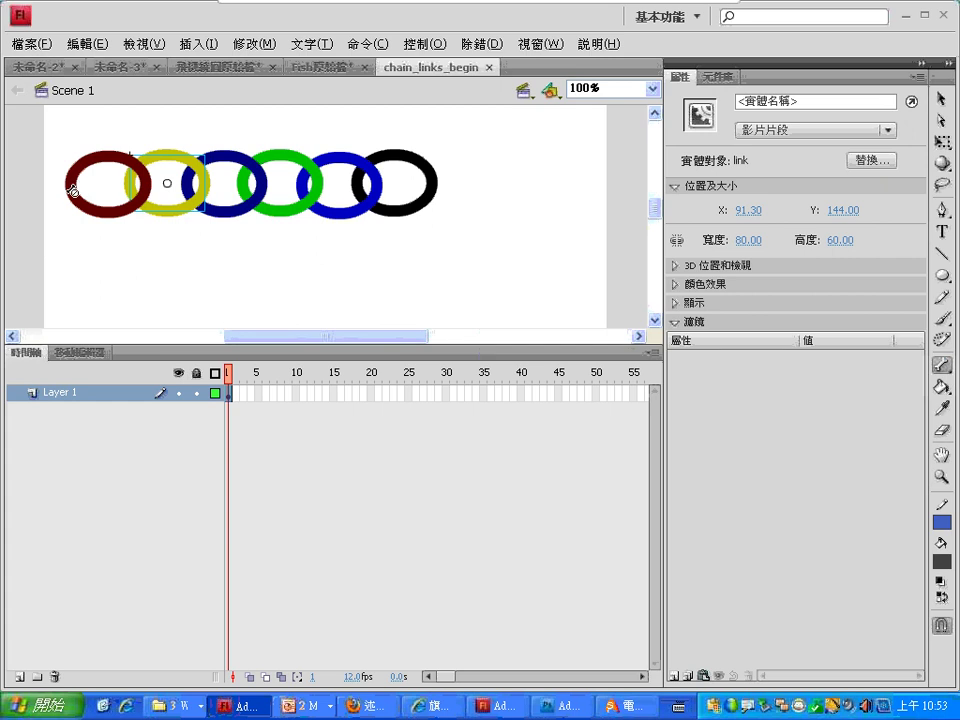
mouse_move(73, 186)
left_mouse_down()
mouse_move(127, 186)
mouse_move(77, 188)
left_mouse_up()
key("v")
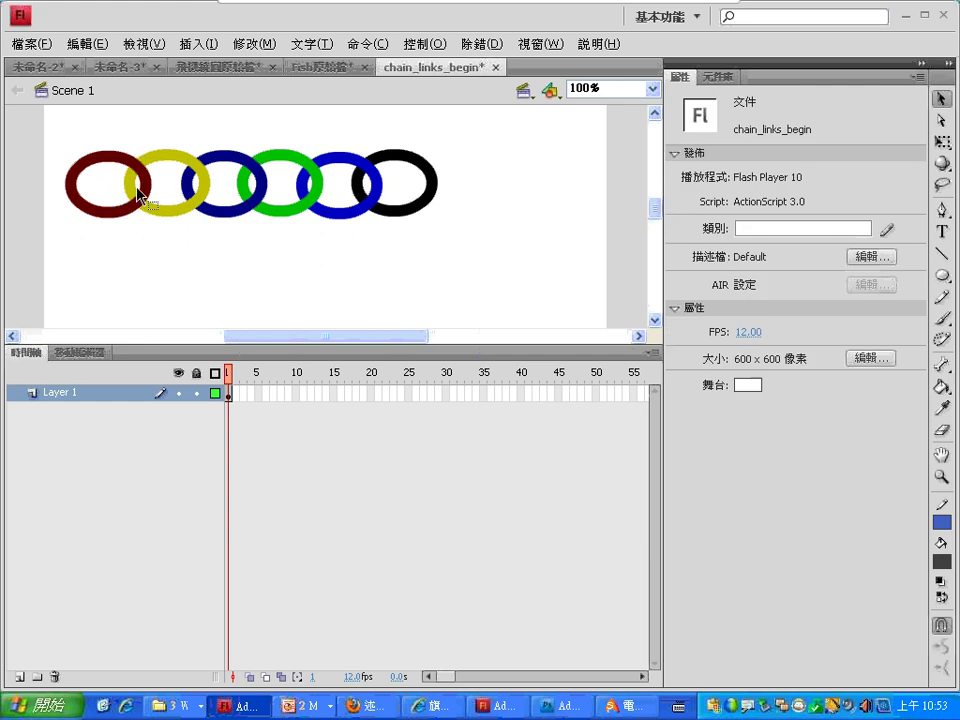
left_click_drag(137, 188, 158, 188)
left_click(74, 46)
left_click(100, 64)
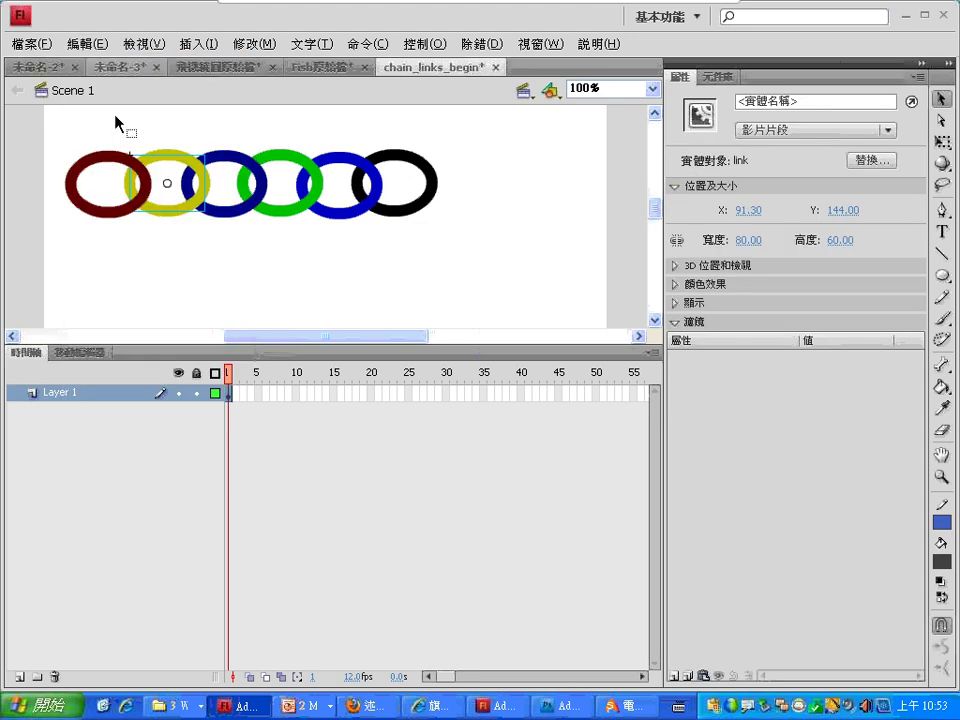
Use the Bone tool to link the dark red ring to the yellow ring and extend the armature to the navy ring.
left_click(941, 364)
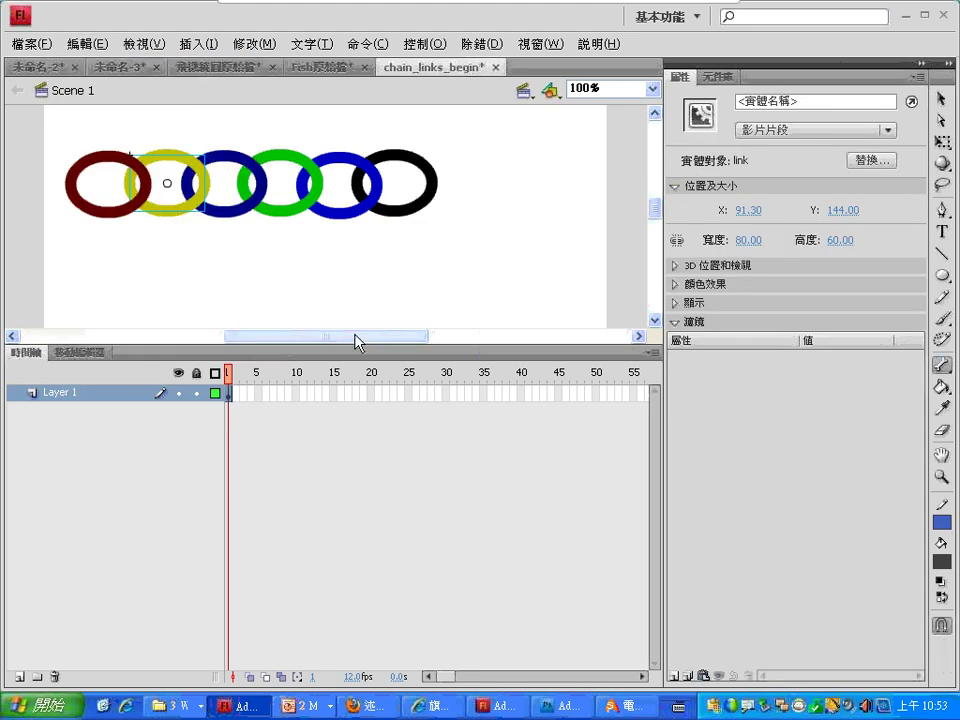
left_click_drag(75, 185, 134, 185)
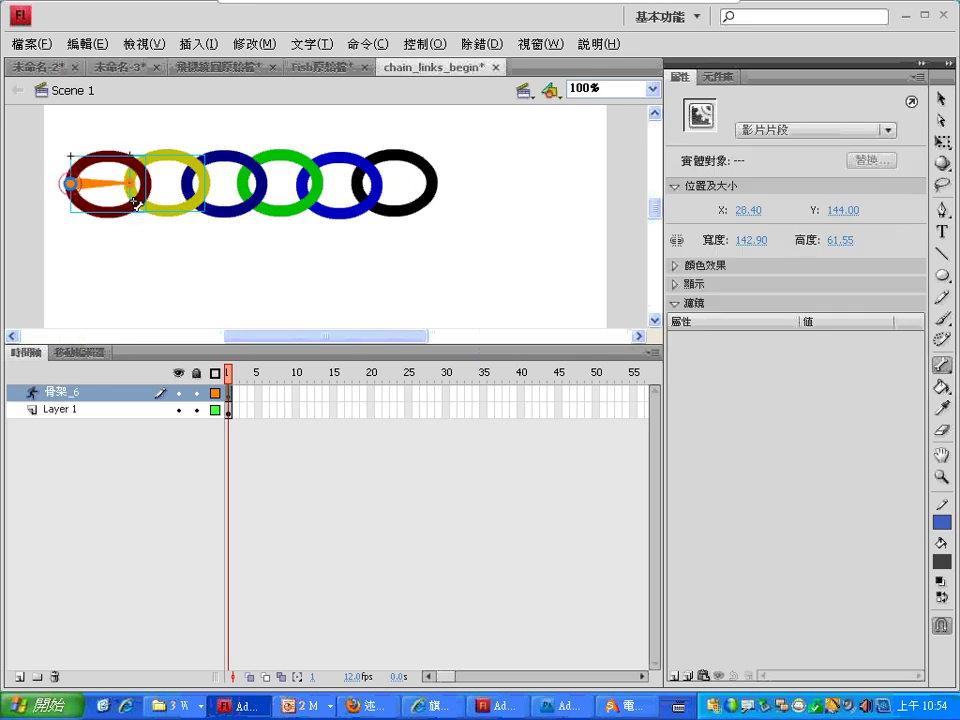
left_click(653, 88)
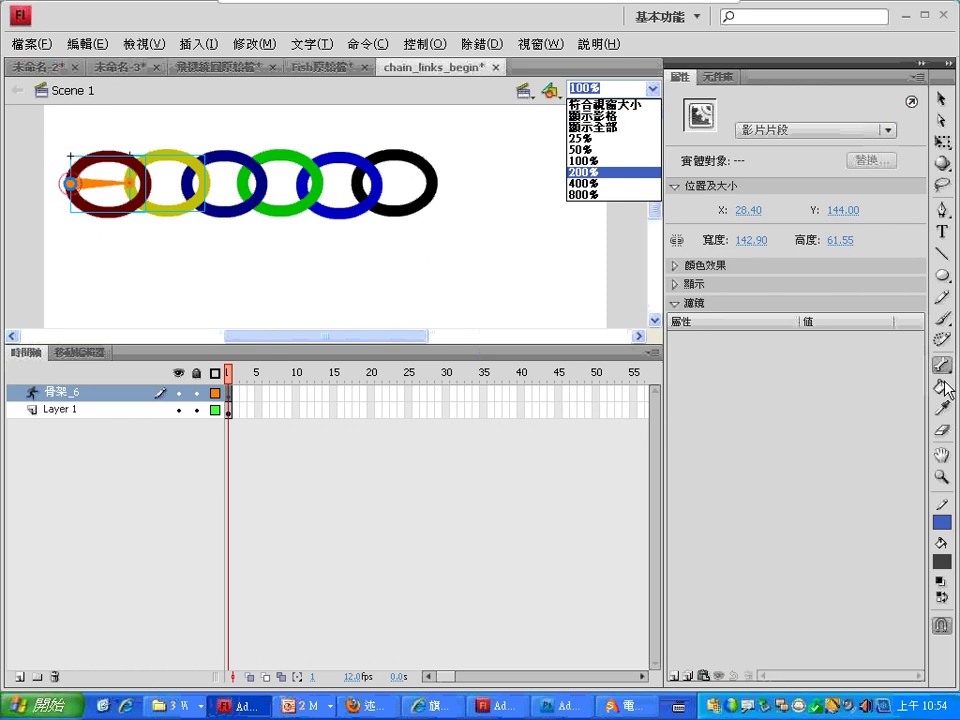
left_click(943, 478)
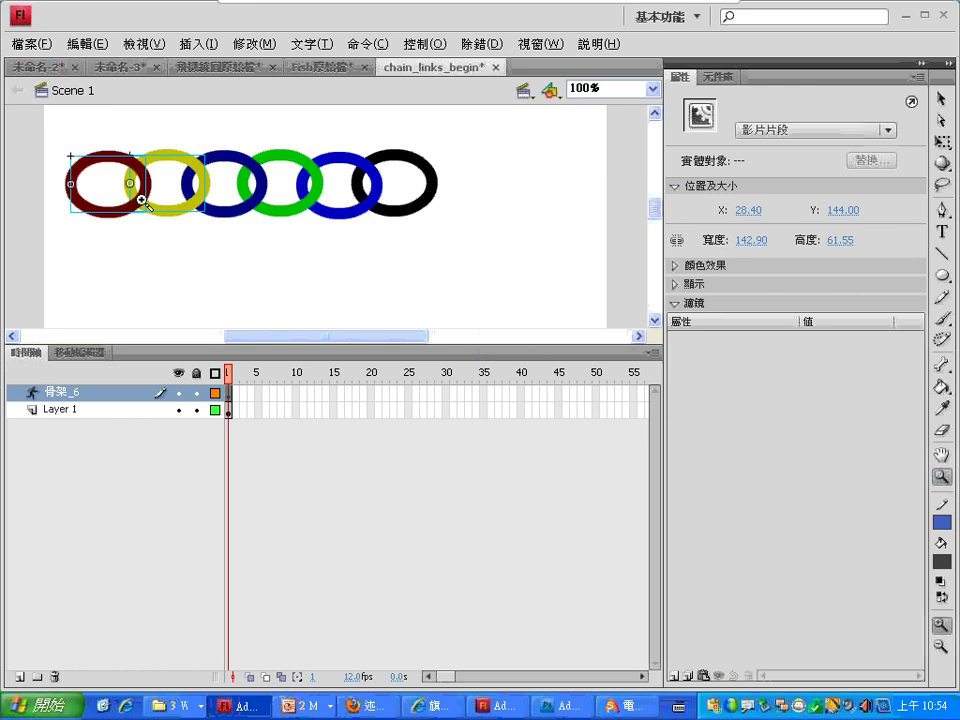
left_click(113, 180)
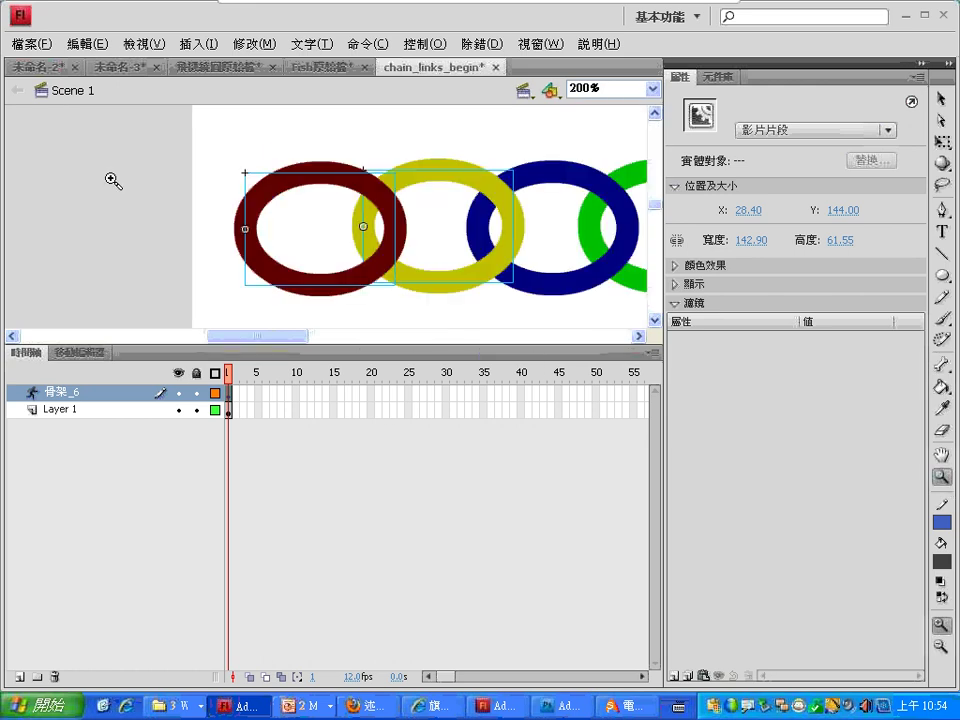
left_click(941, 365)
left_click_drag(364, 225, 482, 226)
Extend the armature with bones from the navy ring through the green and blue rings to the black end ring.
left_click_drag(281, 336, 323, 338)
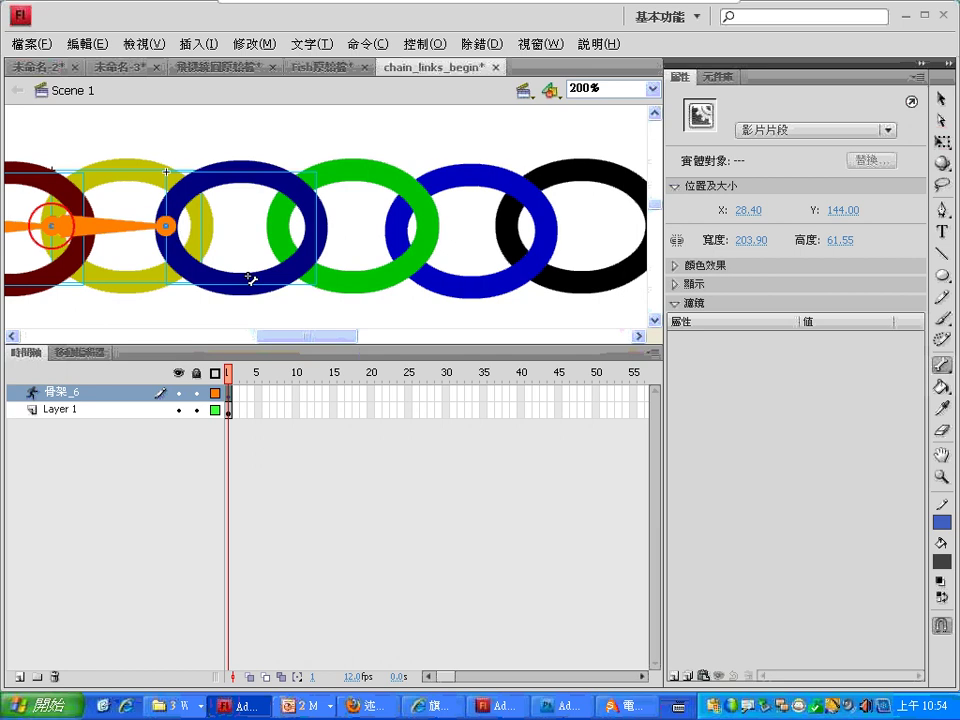
left_click_drag(166, 226, 487, 229)
left_click_drag(336, 336, 365, 340)
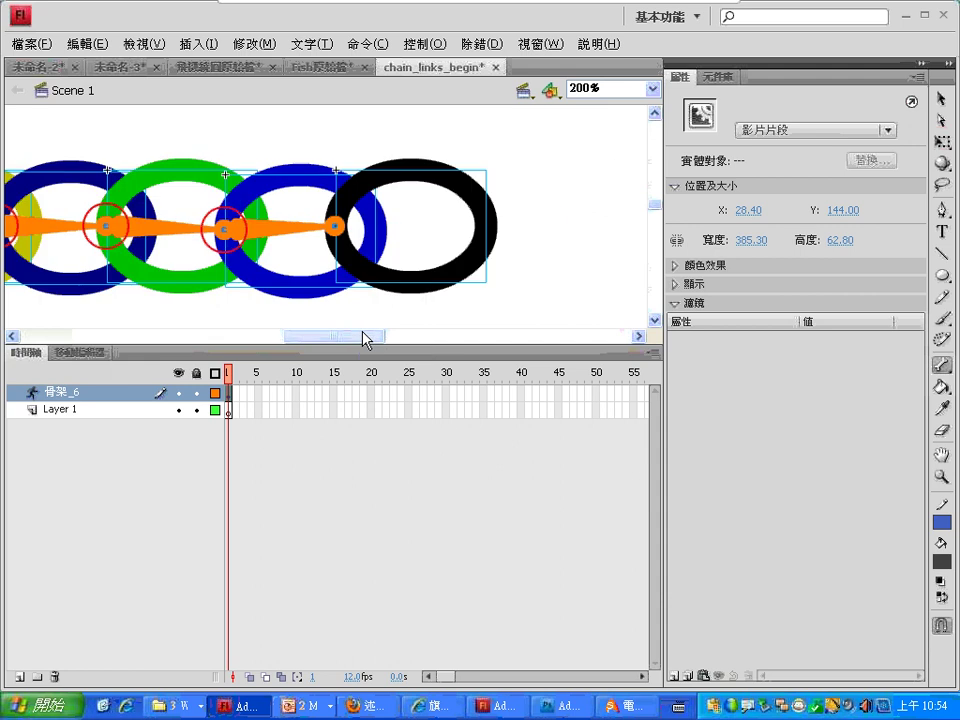
Enlarge the stage area and swing the black end ring downward to pose the chain diagonally, at about X 324, Y 256.
double_click(941, 454)
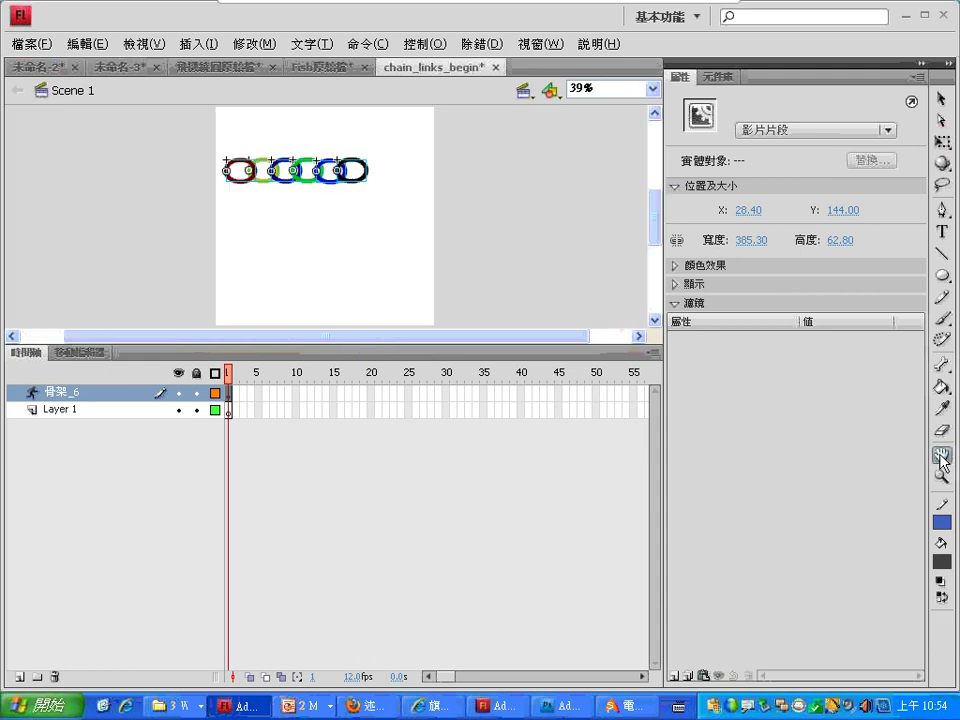
double_click(941, 476)
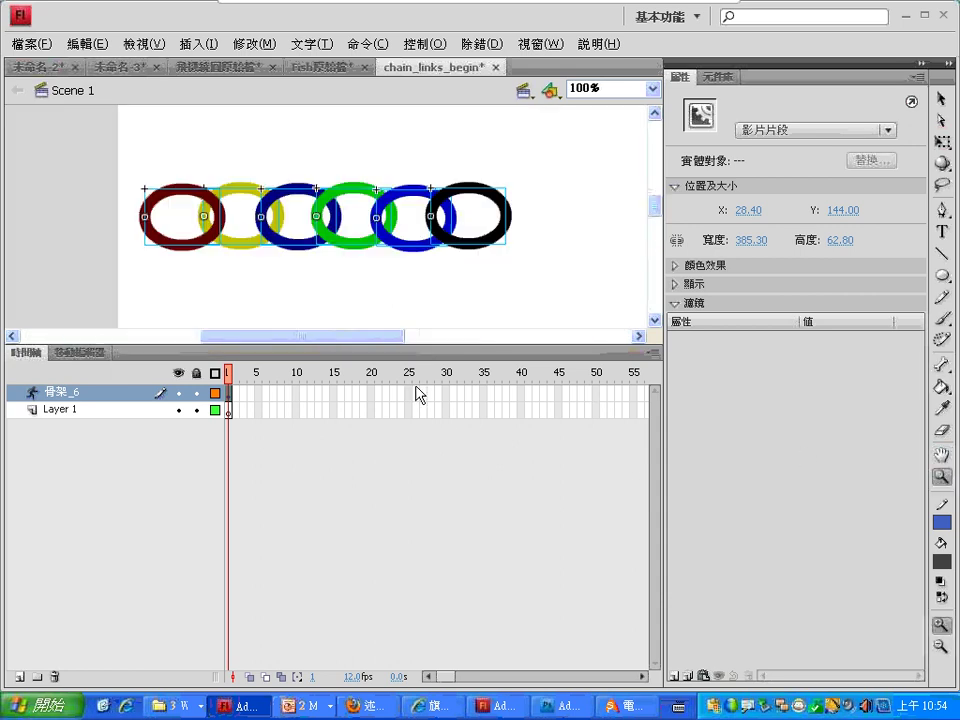
left_click_drag(413, 350, 417, 532)
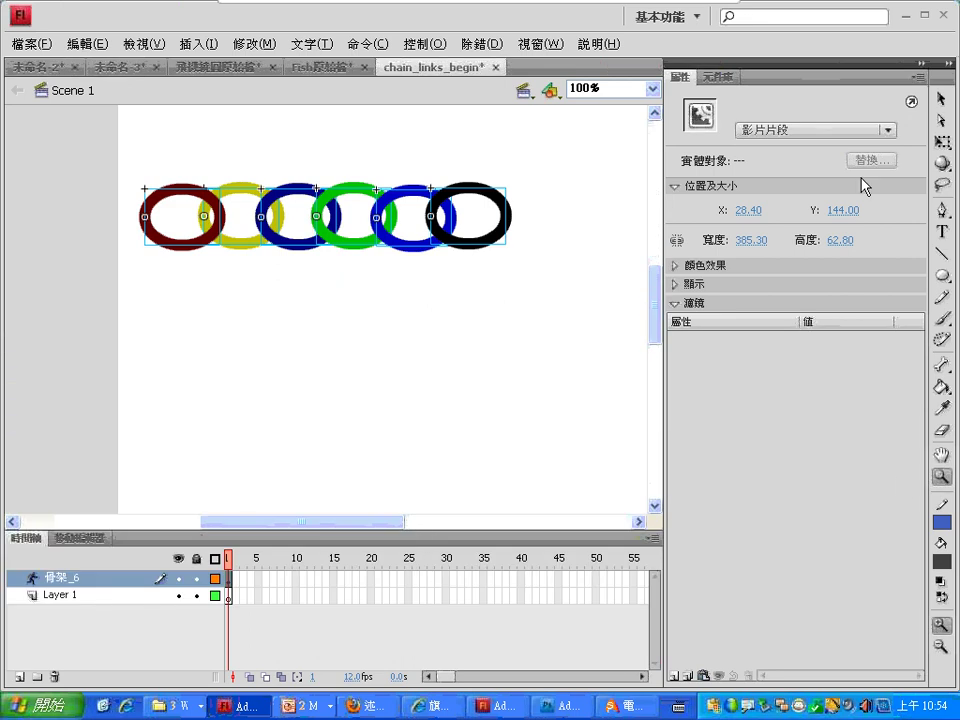
left_click(941, 100)
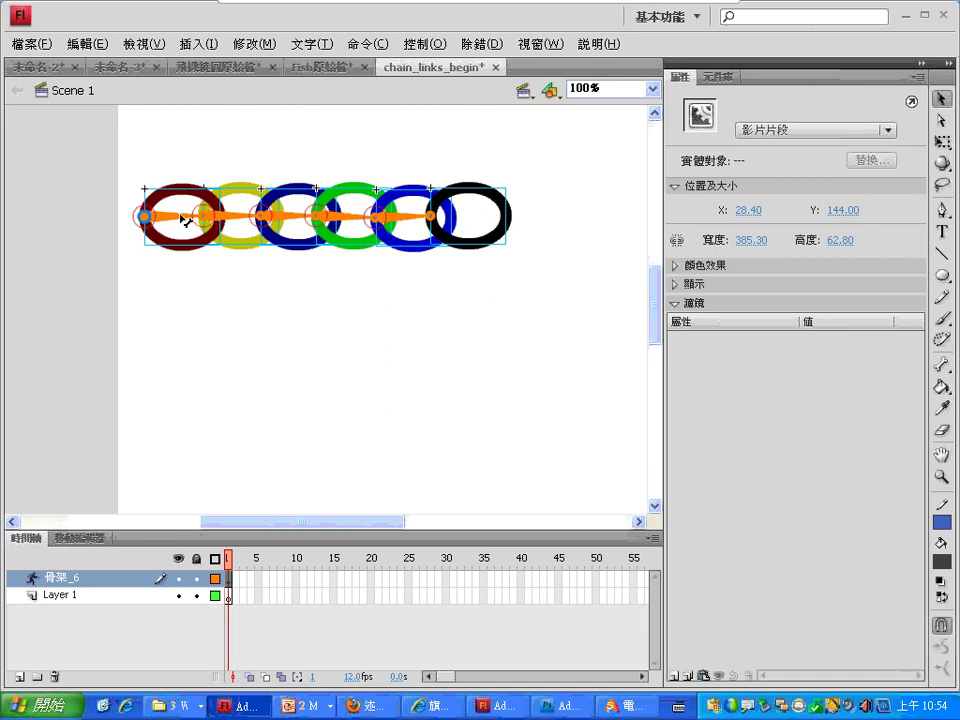
left_click_drag(505, 213, 511, 359)
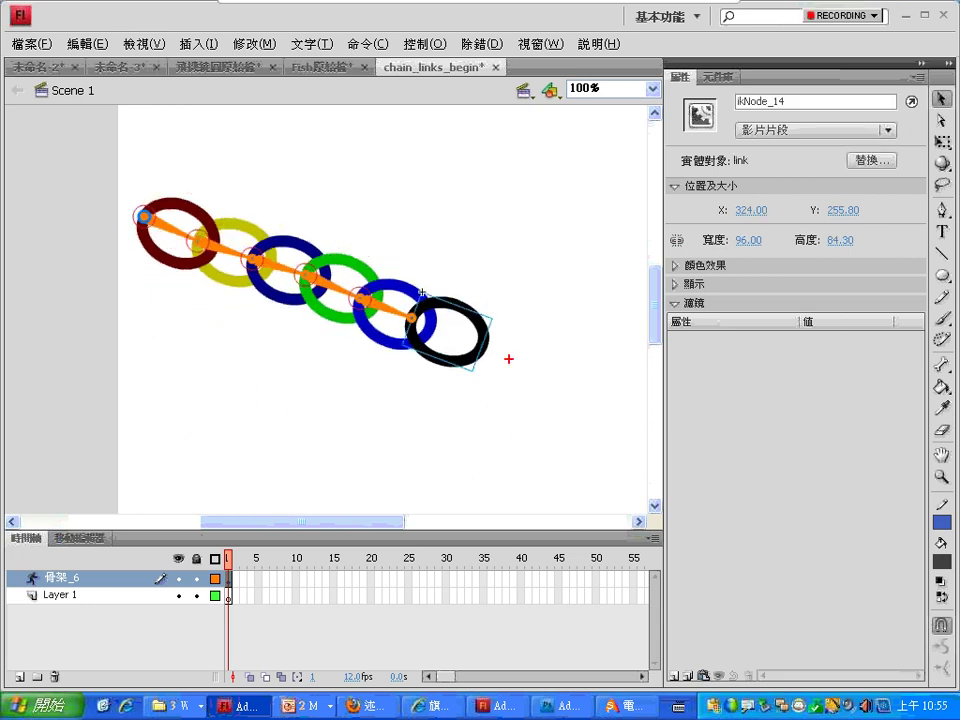
mouse_move(26, 621)
left_mouse_down()
mouse_move(10, 600)
mouse_move(30, 615)
left_mouse_up()
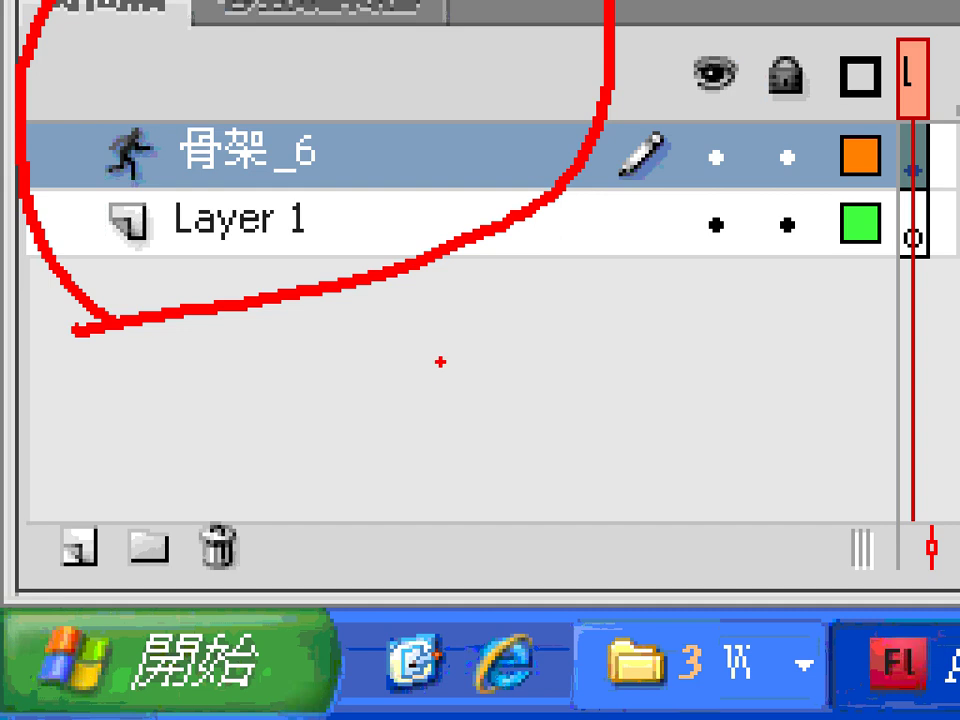
left_click_drag(333, 205, 398, 196)
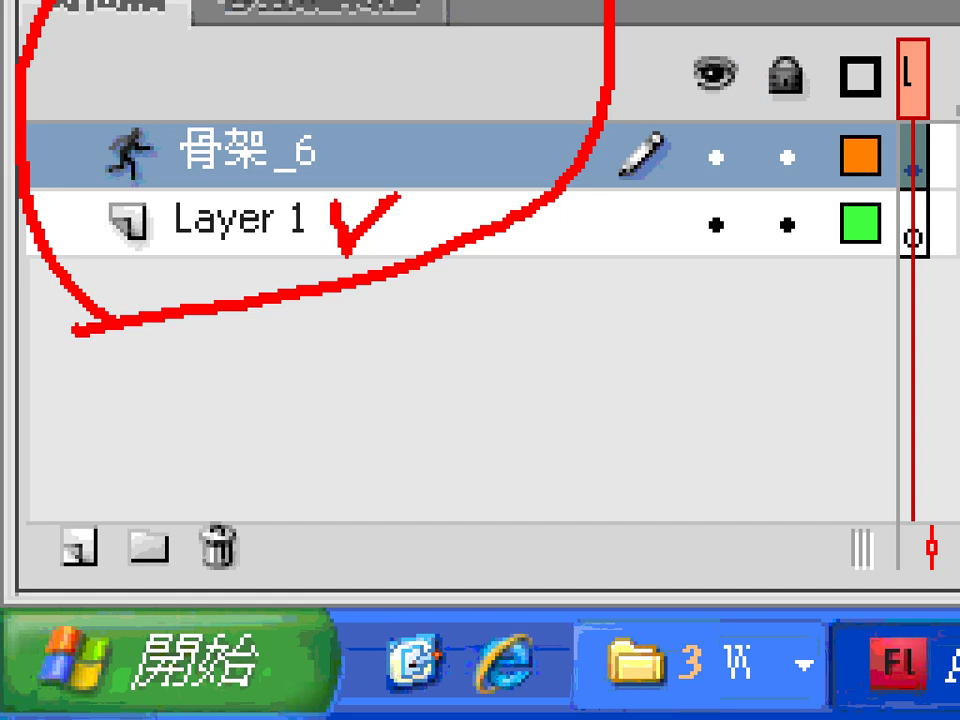
left_click_drag(47, 103, 112, 70)
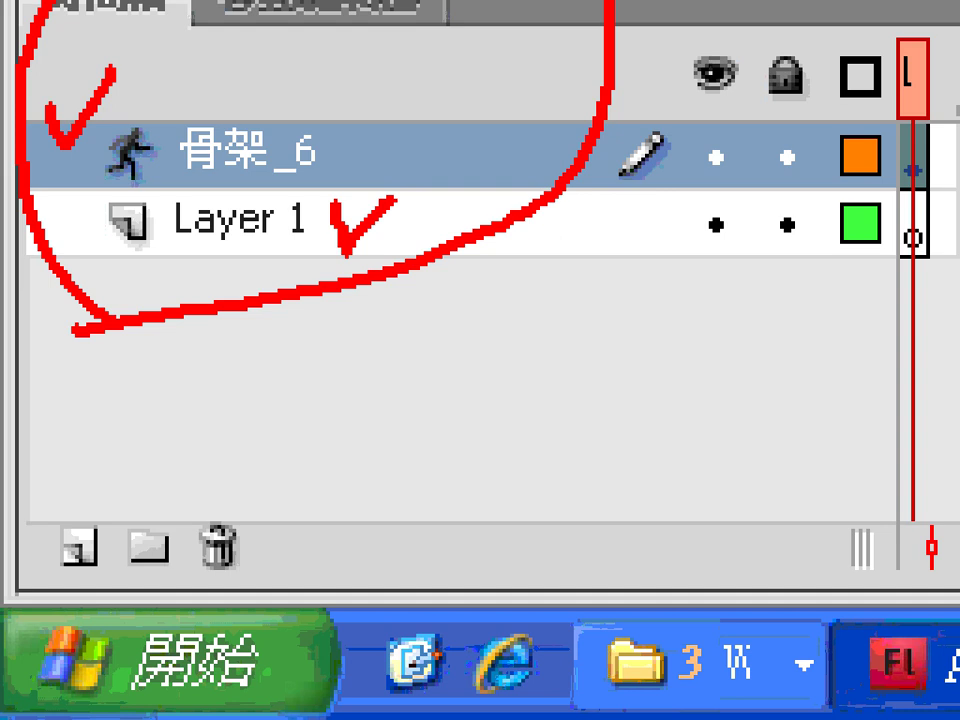
key("Escape")
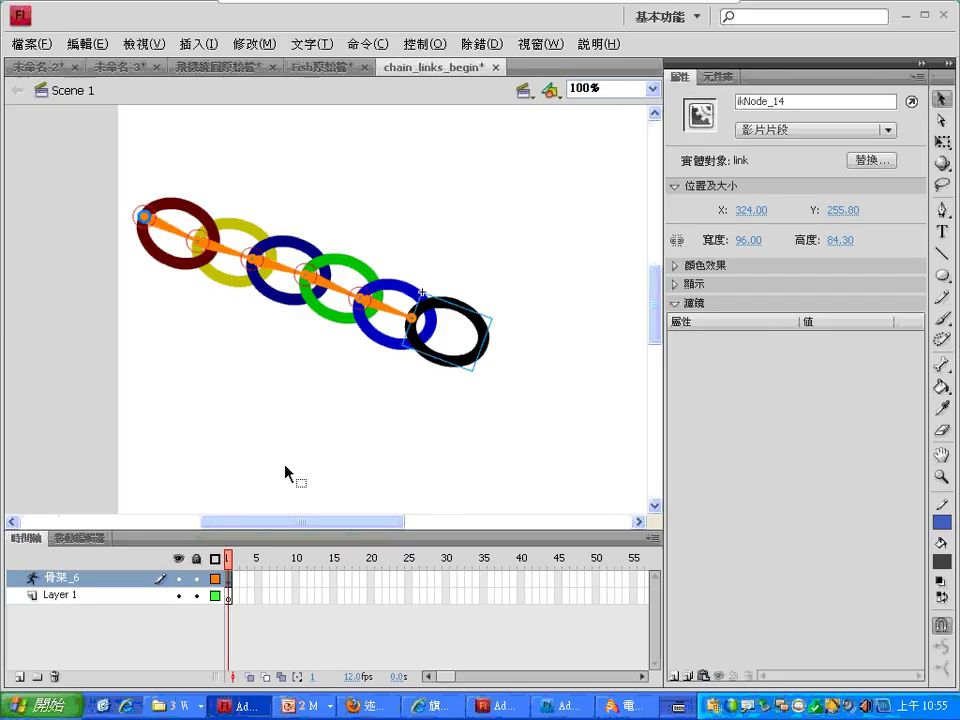
Raise the black end ring to about X 331, Y 139 so the chain lies nearly level, and insert a pose at frame 25 of the armature layer.
left_click_drag(490, 351, 566, 210)
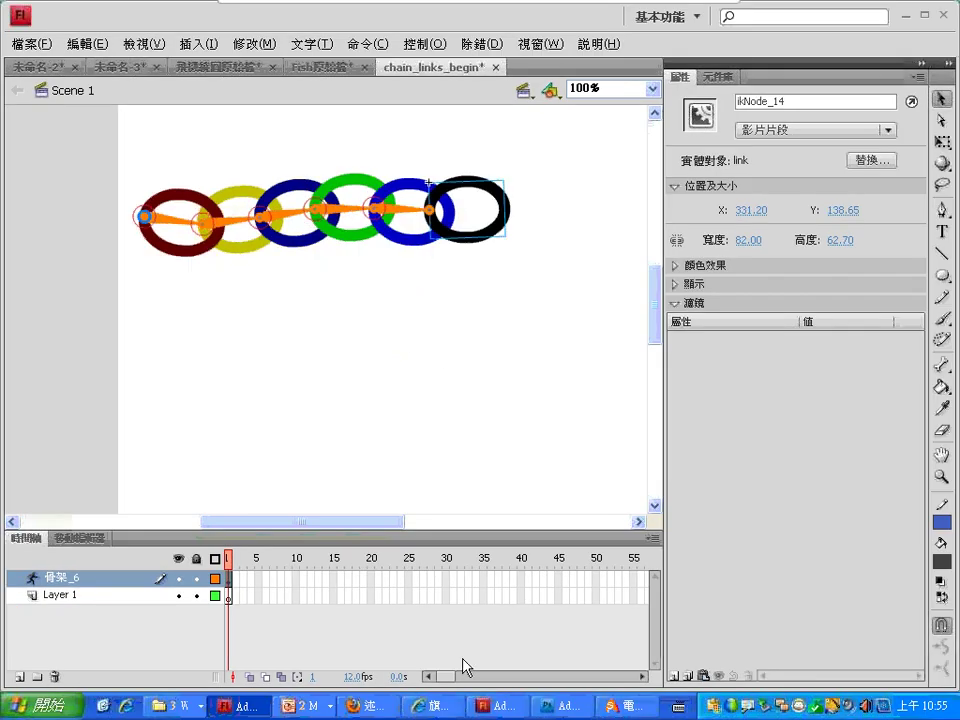
left_click(405, 579)
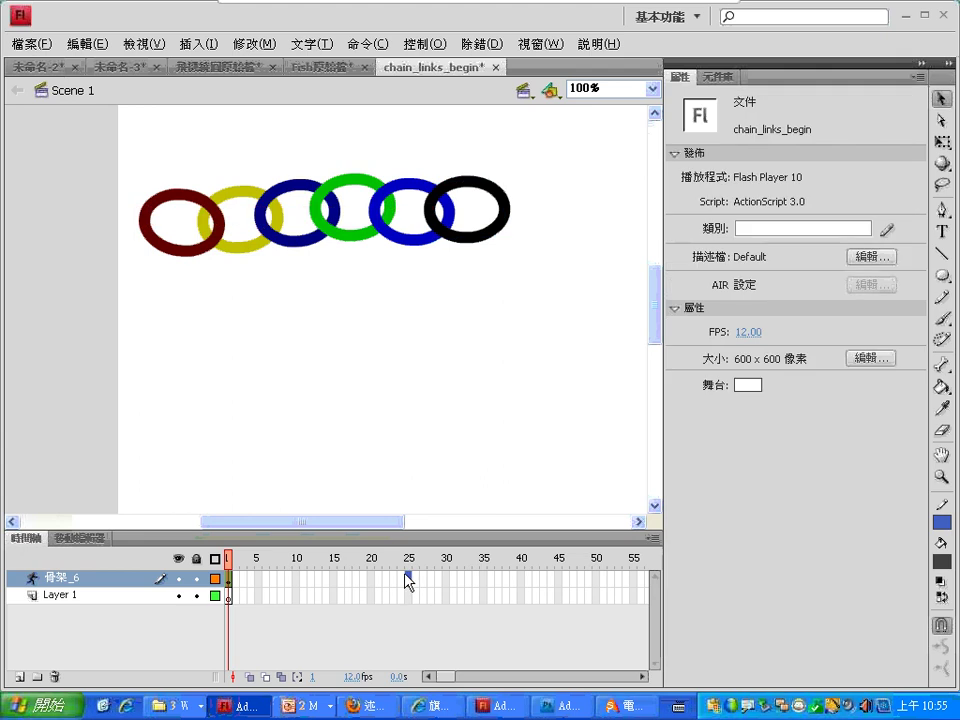
right_click(408, 580)
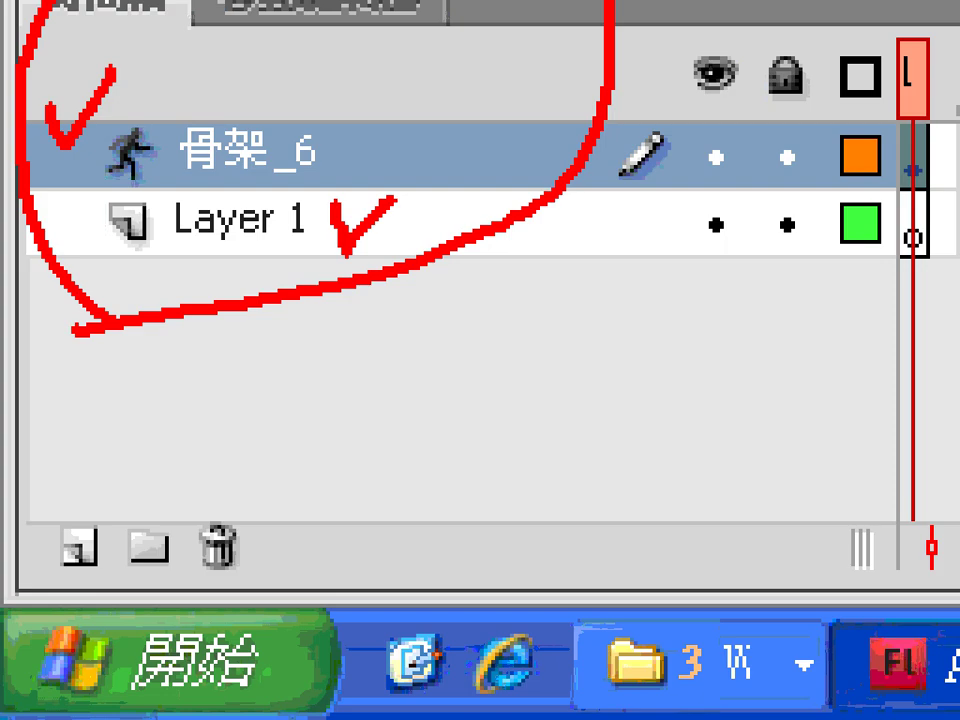
right_click(407, 578)
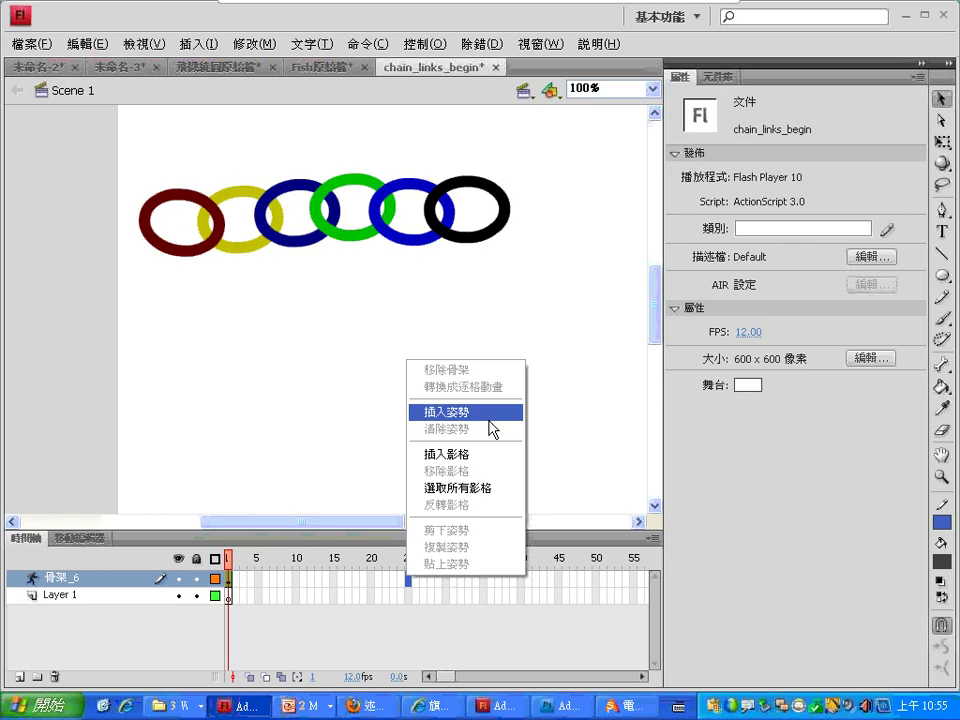
left_click(493, 428)
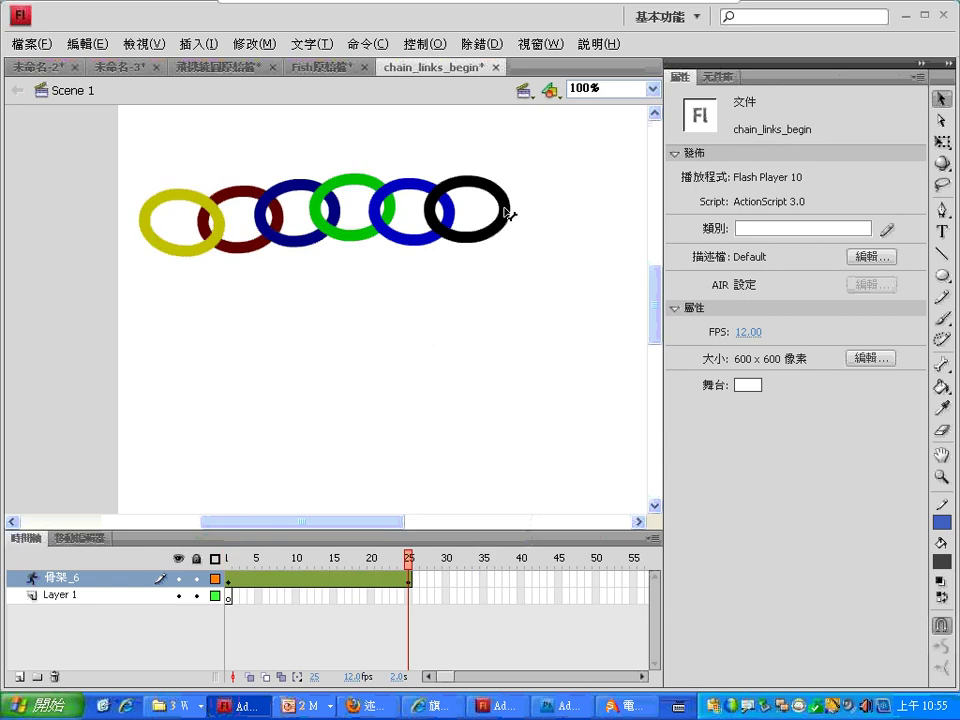
Swing the black end ring down at frame 25 so the chain hangs nearly vertical, at about X 126, Y 433, and select the armature span.
left_click_drag(506, 212, 225, 498)
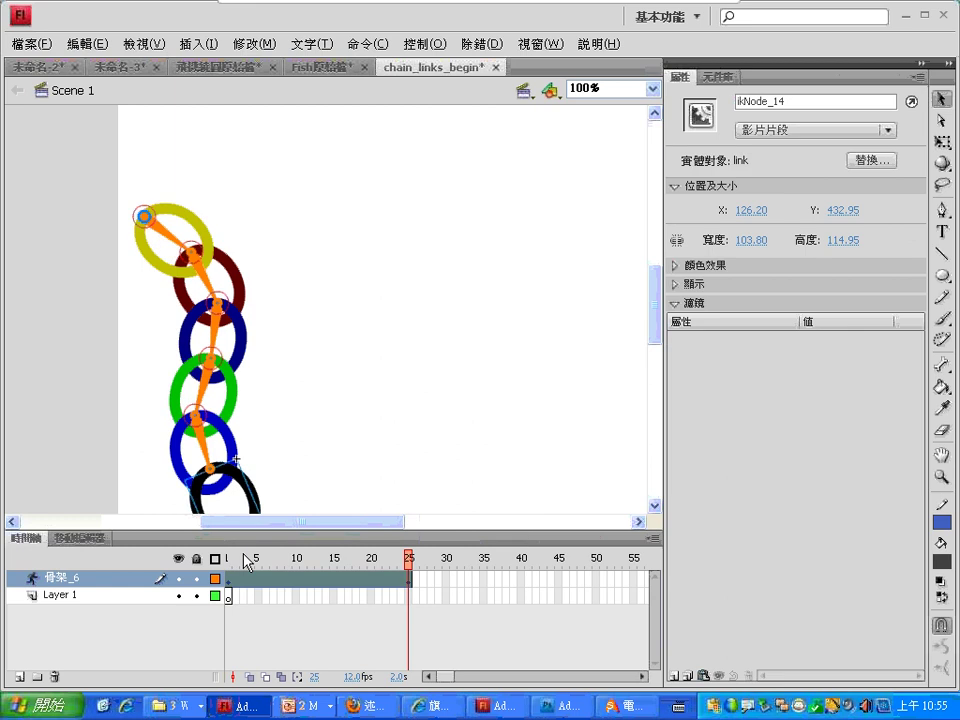
mouse_move(407, 565)
left_mouse_down()
mouse_move(328, 563)
mouse_move(257, 579)
mouse_move(409, 578)
left_mouse_up()
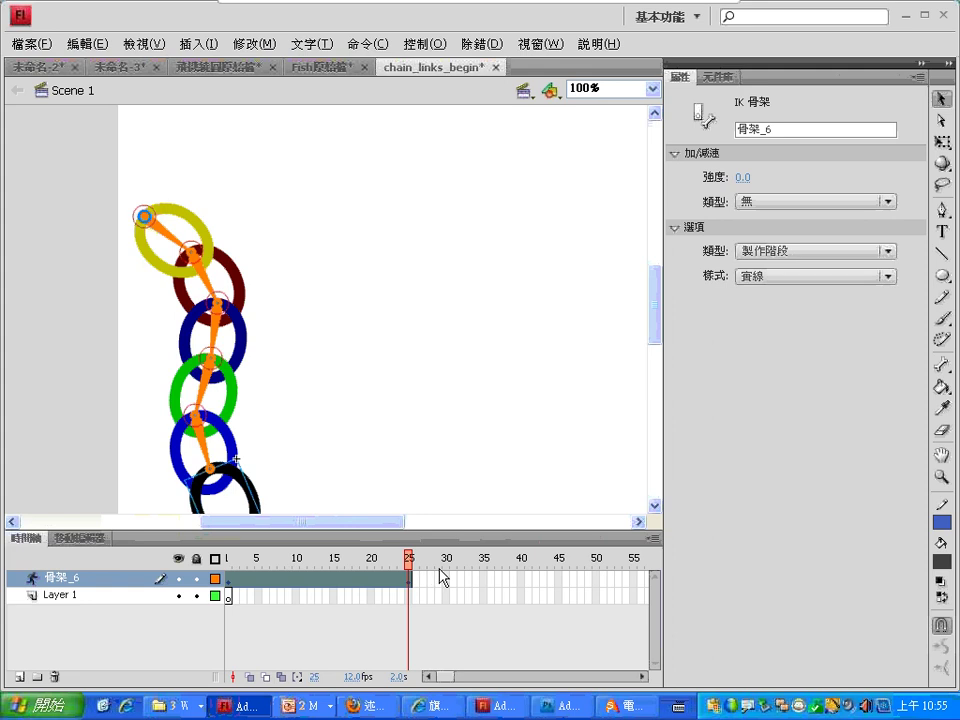
Switch to the Flash動畫欣賞 folder in Lesson1 and play the 人體骨格布偶操作 SWF in Flash Player.
mouse_move(520, 10)
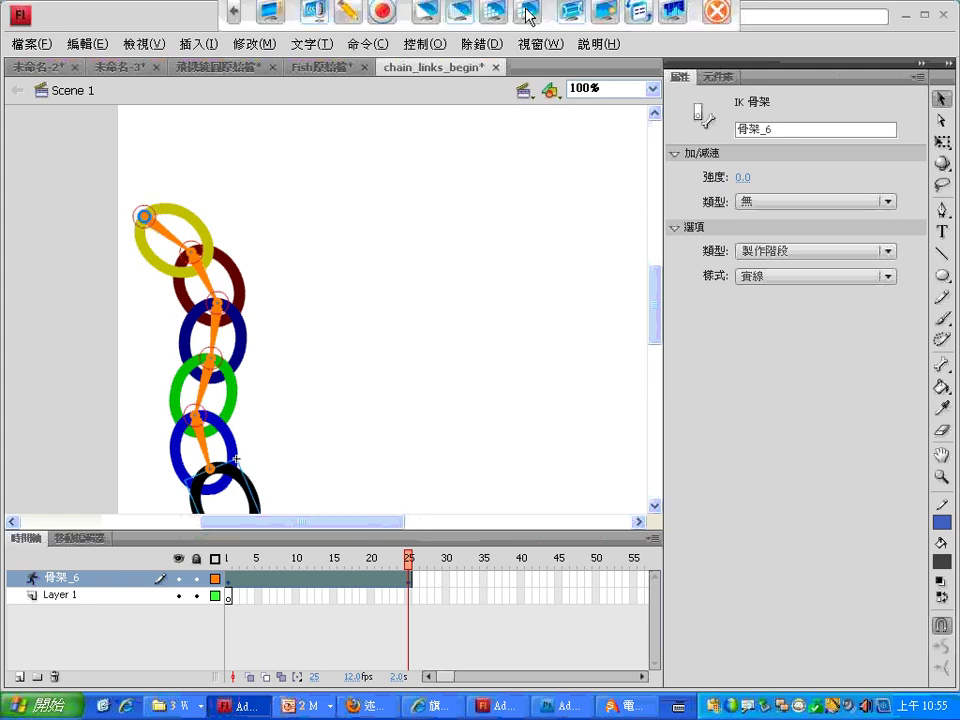
left_click(283, 25)
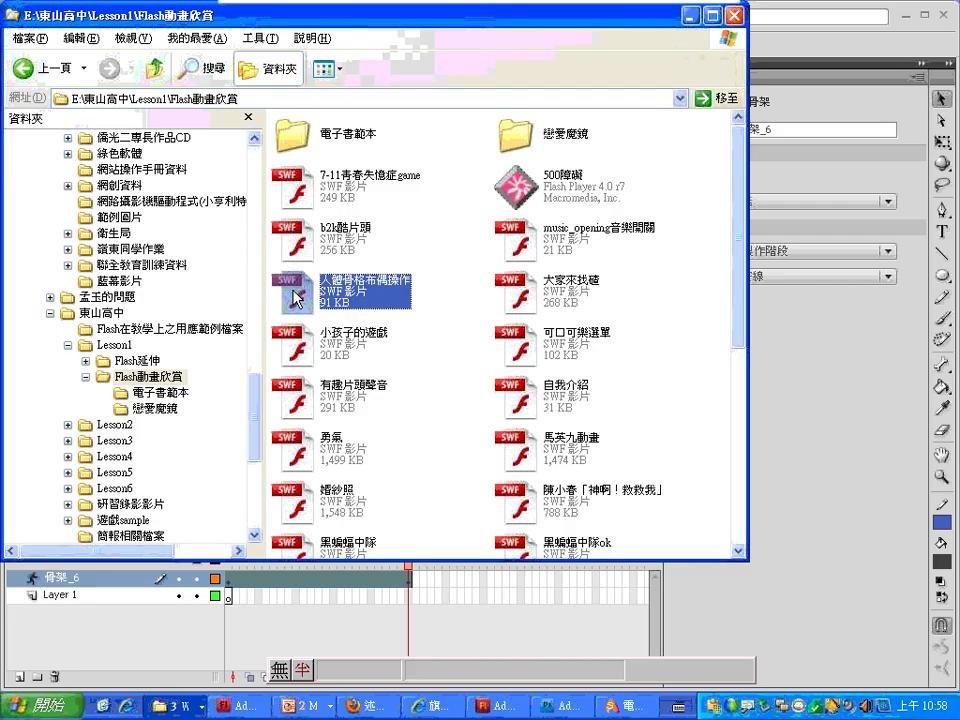
double_click(335, 340)
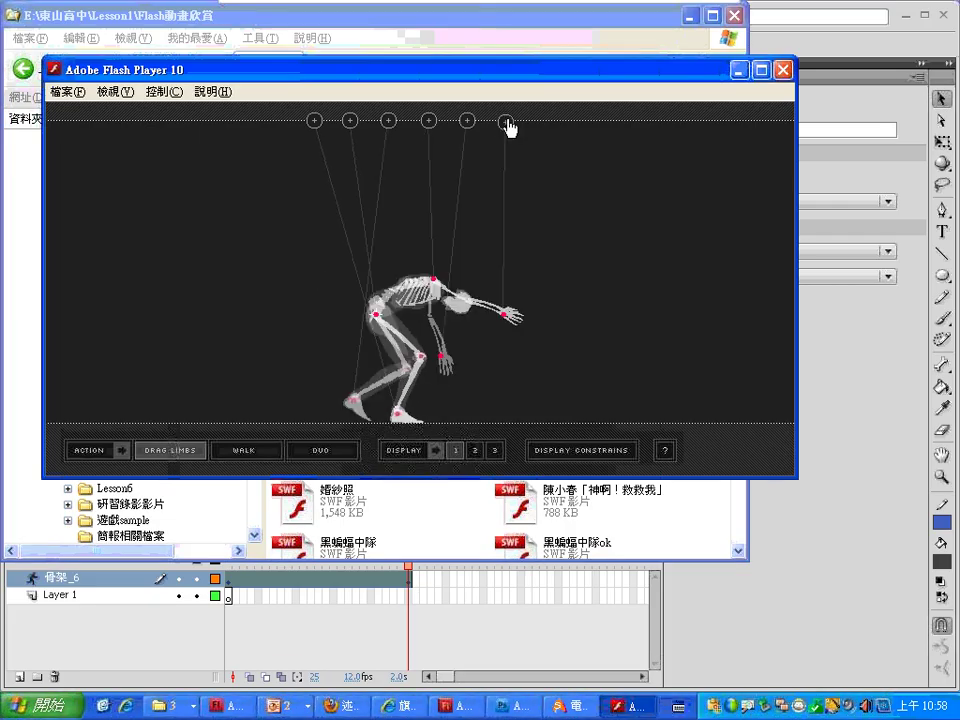
Try out the skeleton puppet's inverse kinematics by pulling its string handles, shoulder and hand joints, and close the player.
left_click_drag(508, 124, 688, 108)
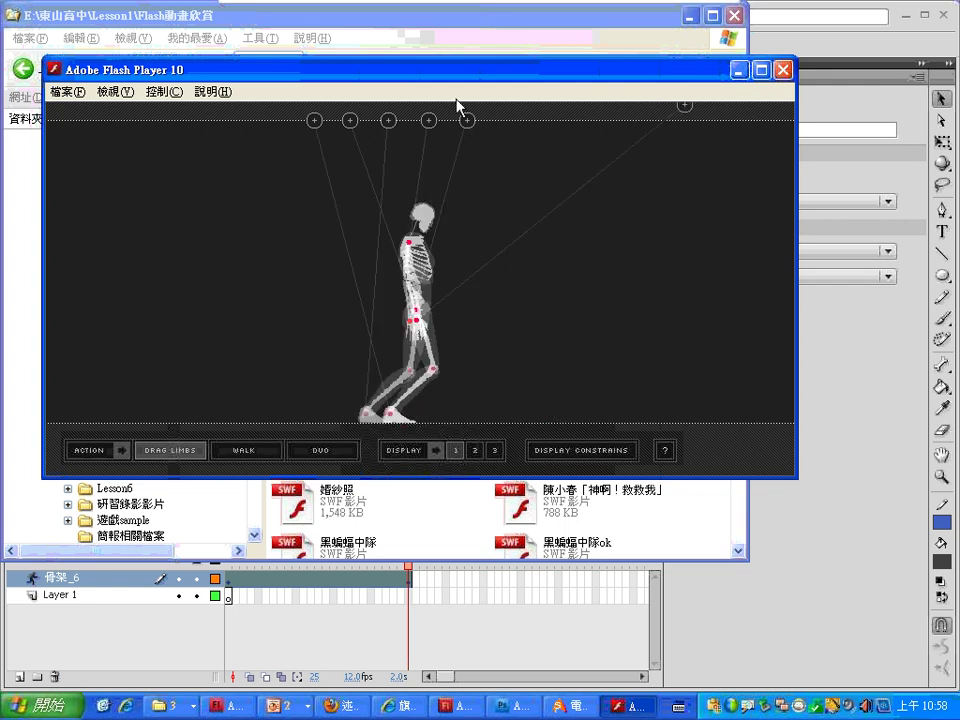
left_click_drag(431, 126, 456, 162)
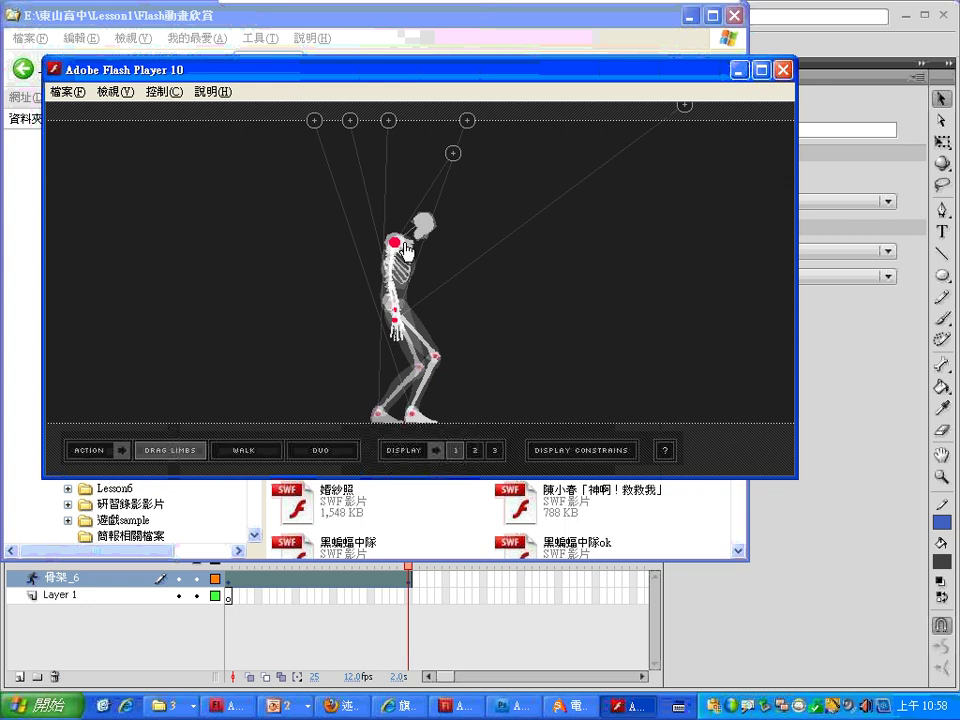
left_click_drag(397, 253, 560, 200)
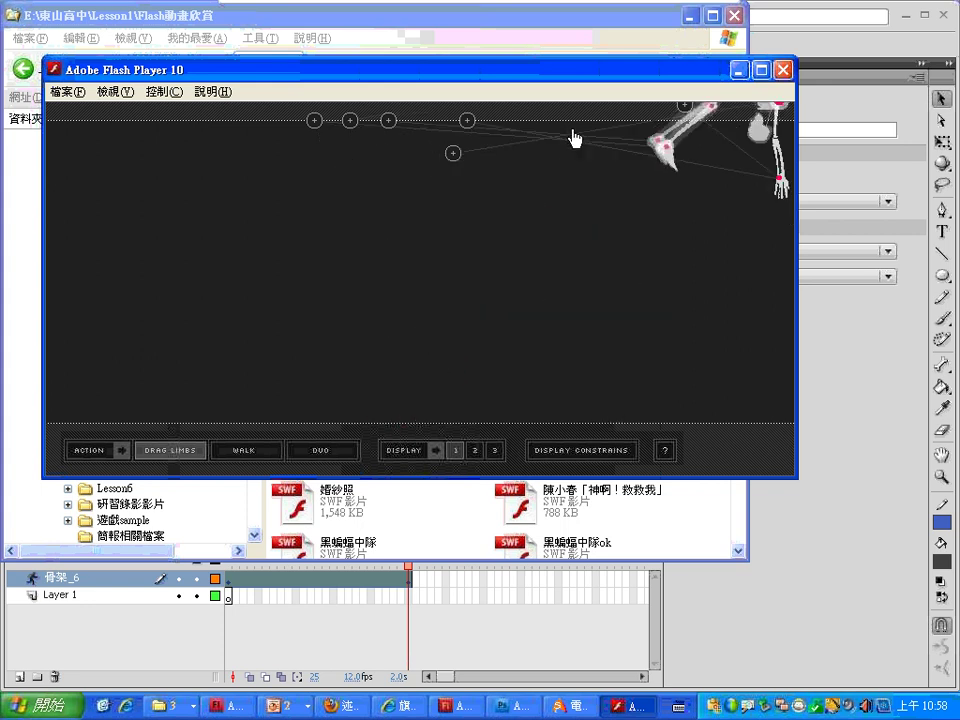
left_click_drag(574, 137, 461, 193)
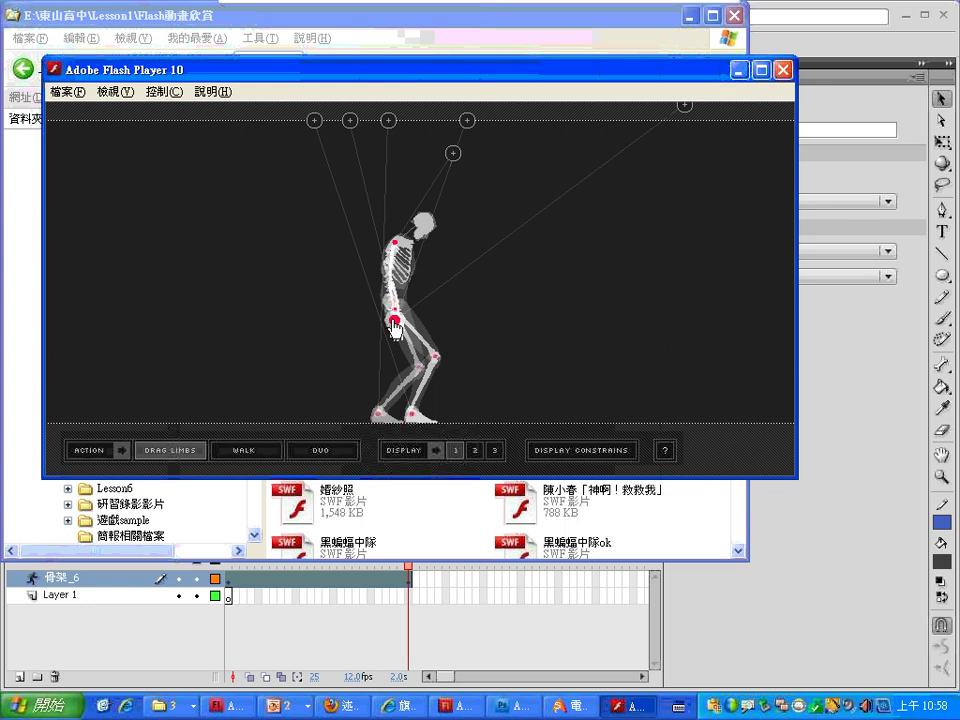
left_click_drag(398, 321, 620, 150)
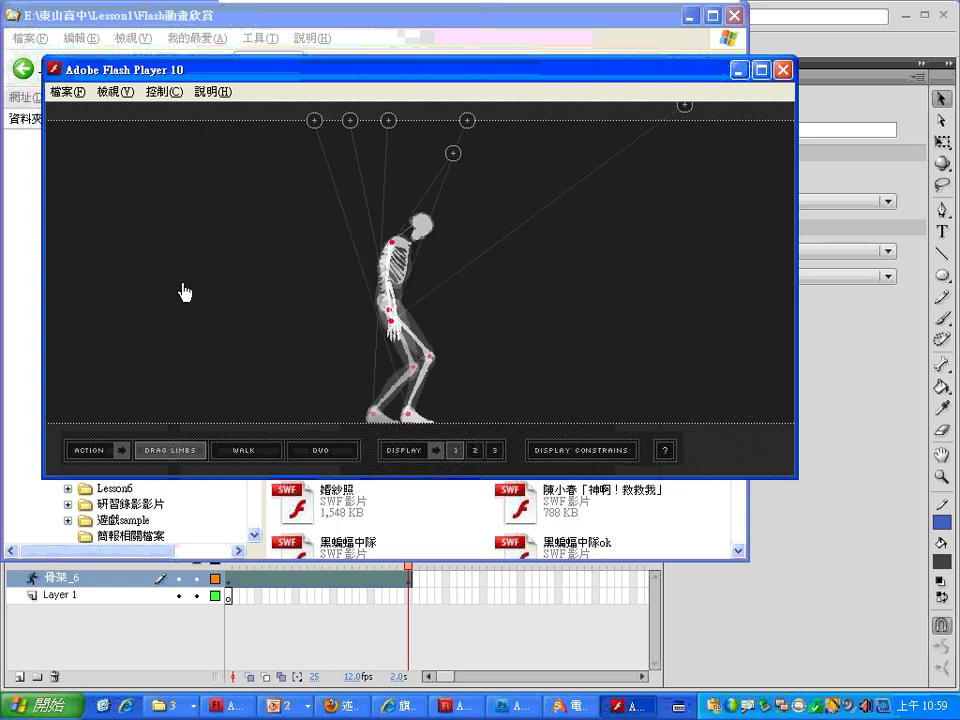
left_click(783, 69)
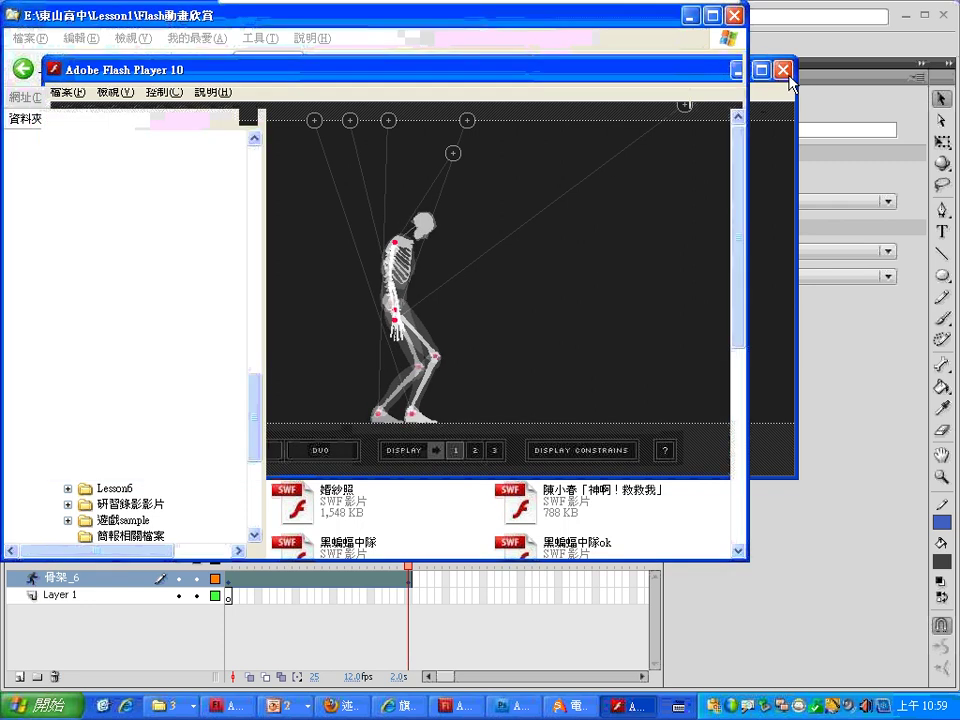
Copy the Lesson1 folder from the 東山高中 folder on drive E.
left_click(114, 344)
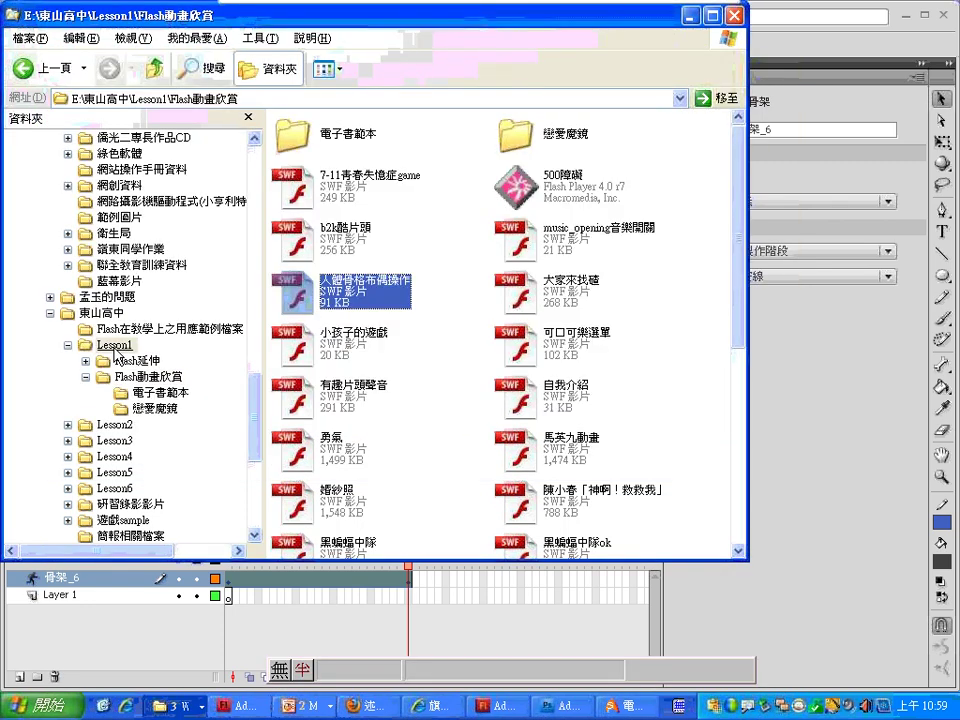
left_click(80, 38)
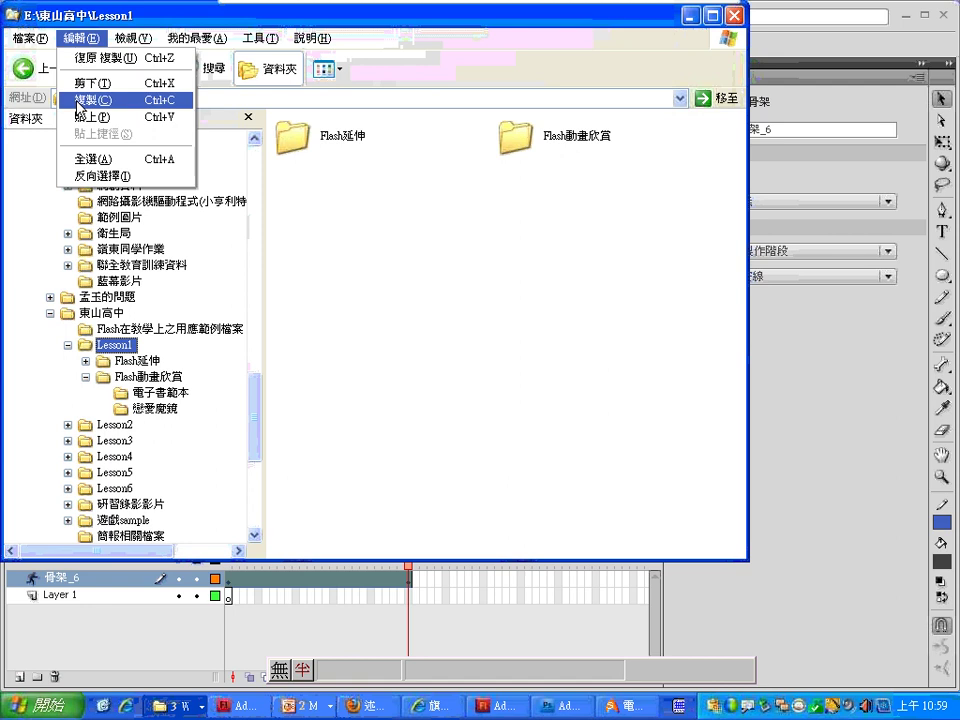
left_click(86, 96)
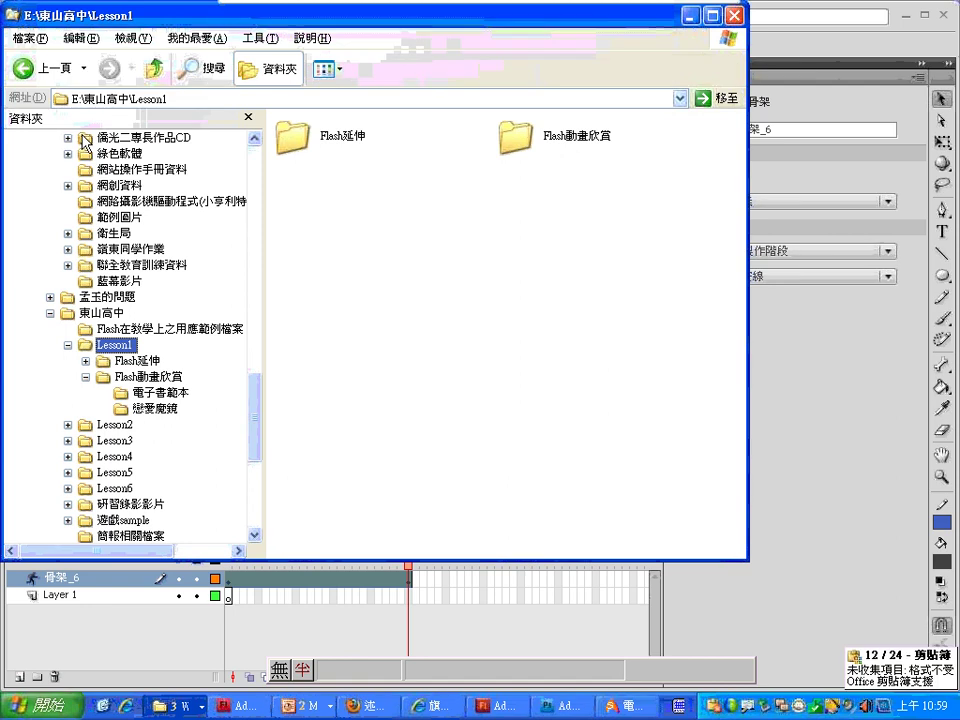
Paste the copied Lesson1 folder into 上課範例分享 inside D:\Flash CS4研習資料.
left_click(182, 705)
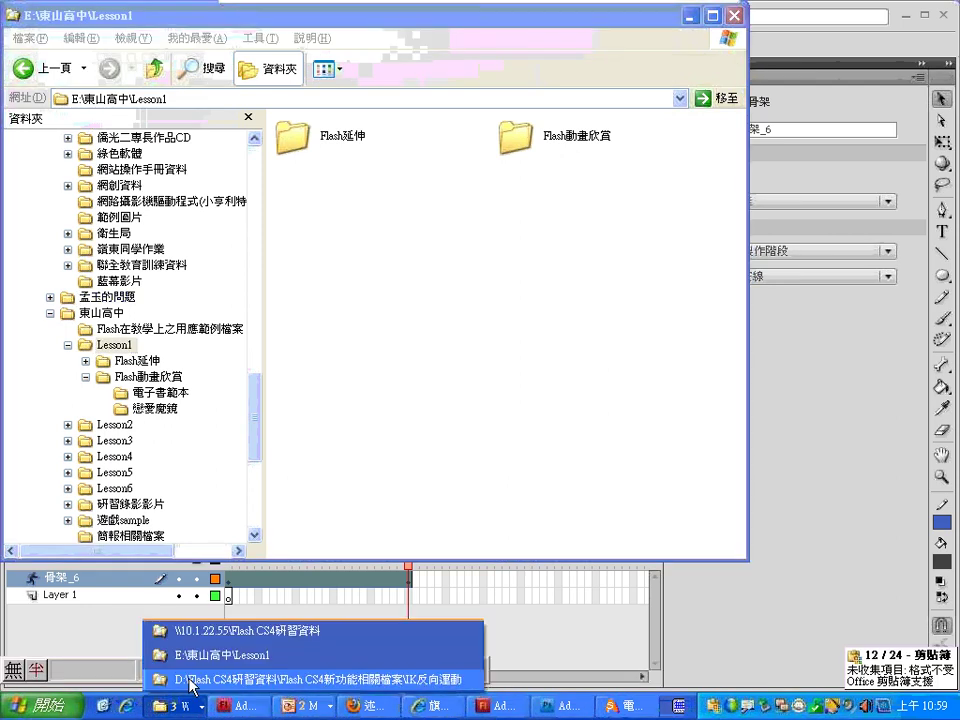
left_click(190, 681)
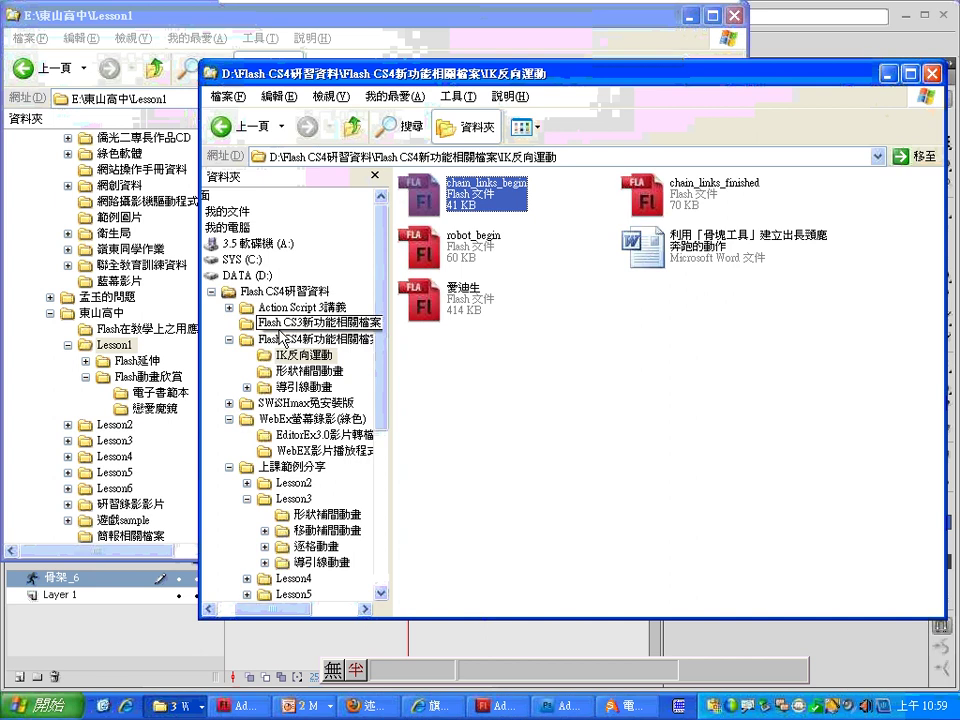
left_click(290, 467)
right_click(465, 416)
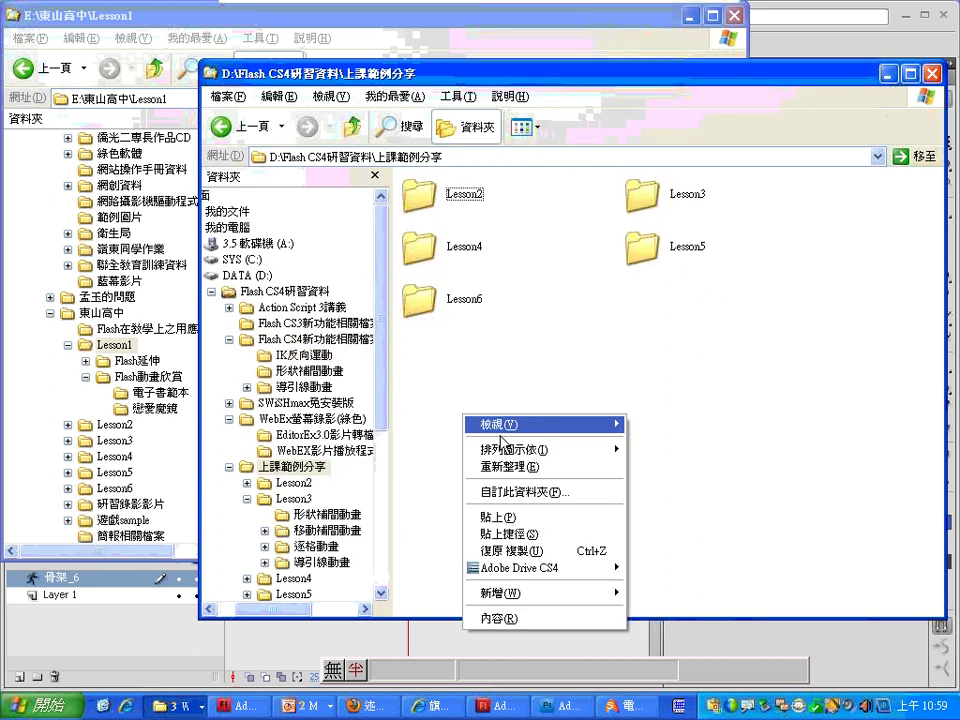
left_click(500, 517)
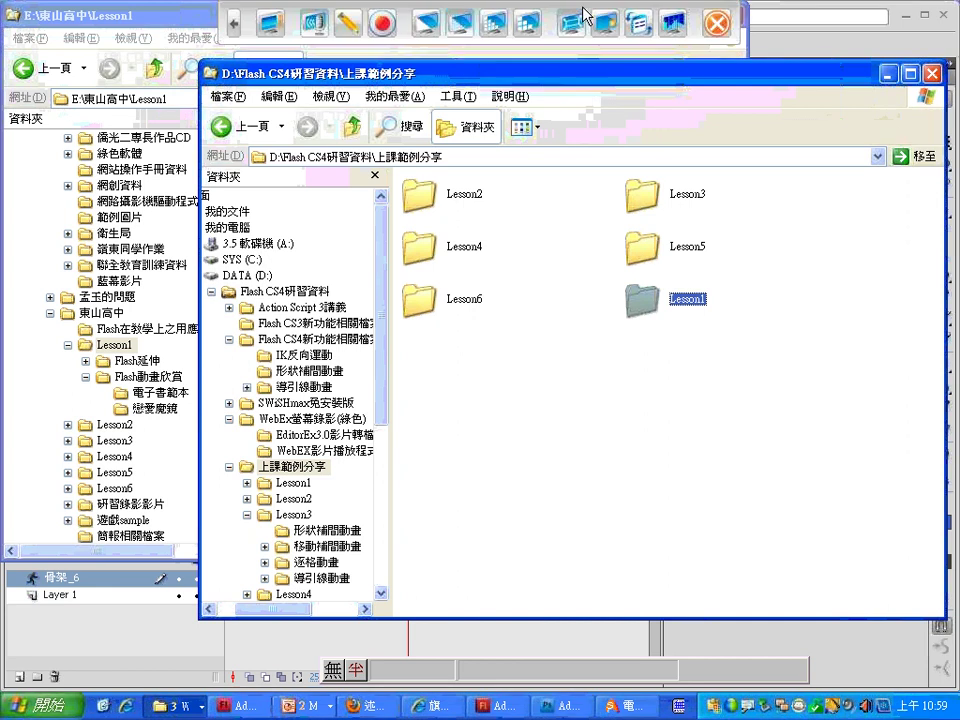
Switch to the main window of the TRBS 8.0 classroom broadcasting system.
left_click(587, 16)
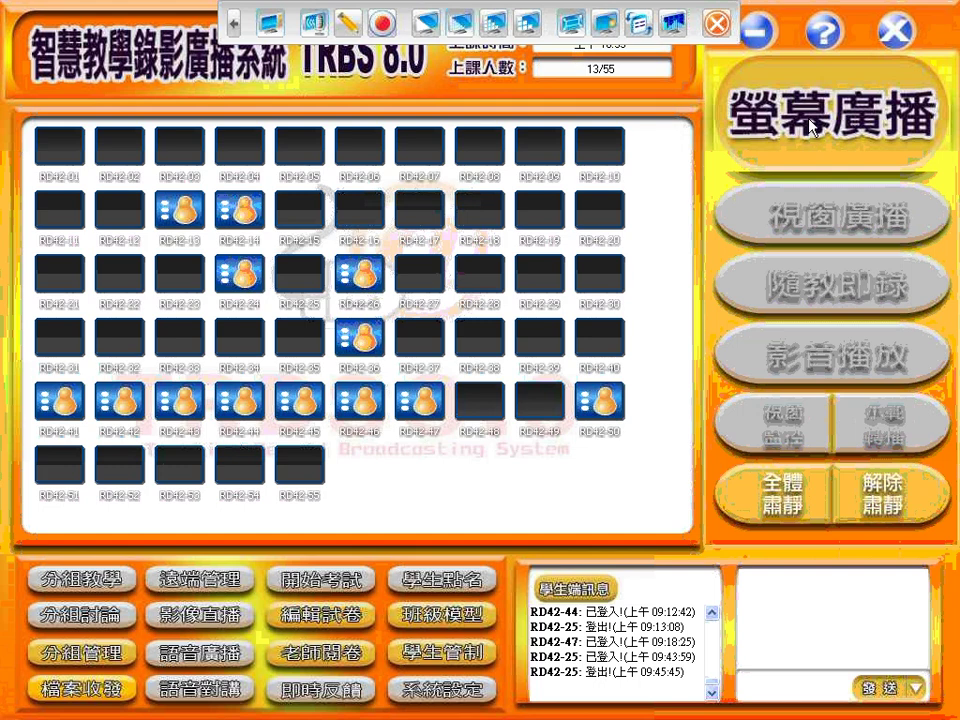